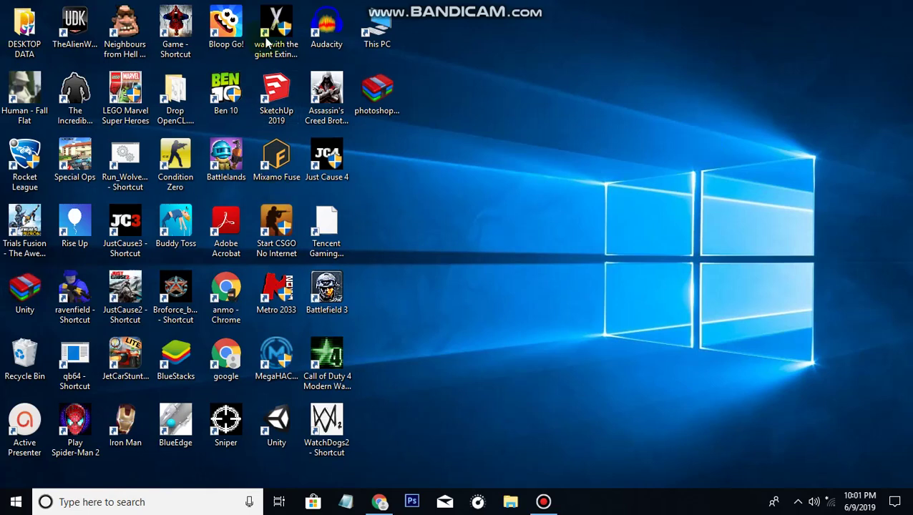
Restore the Chrome window showing the photoshop7.0.zip preview in Google Drive
click(373, 107)
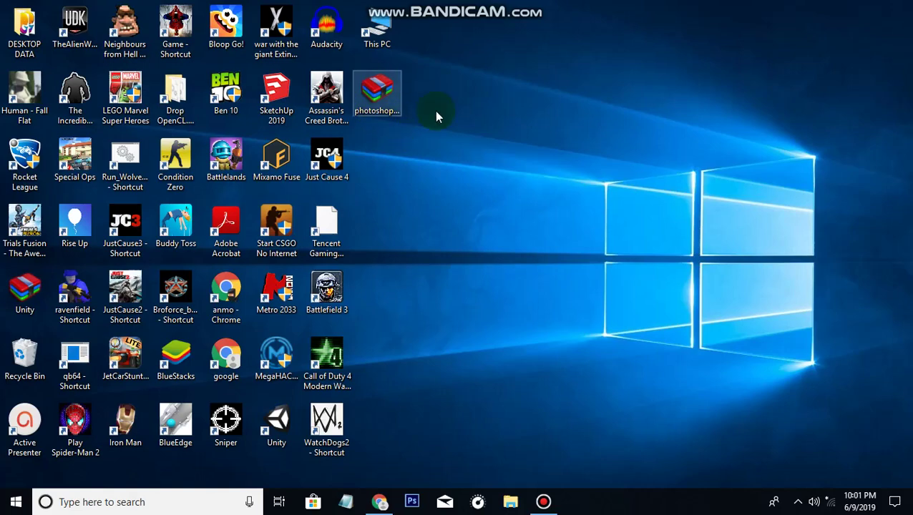
click(438, 115)
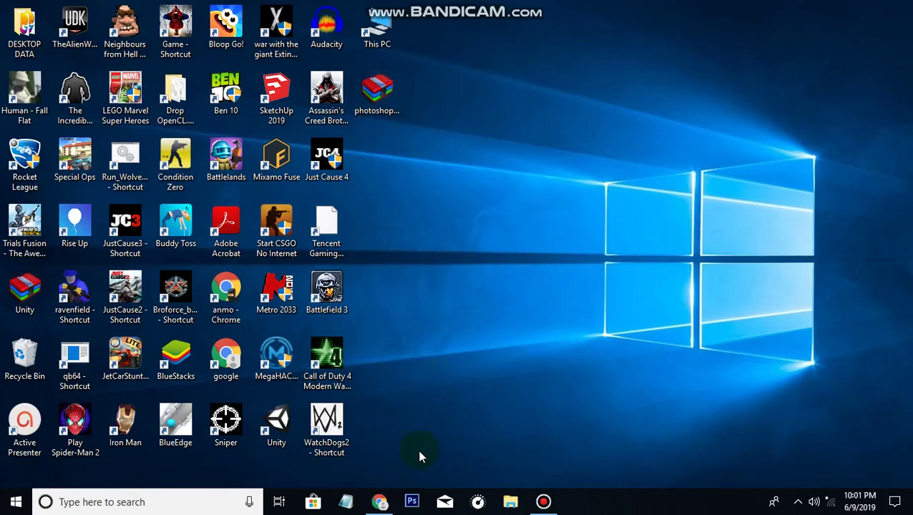
click(381, 501)
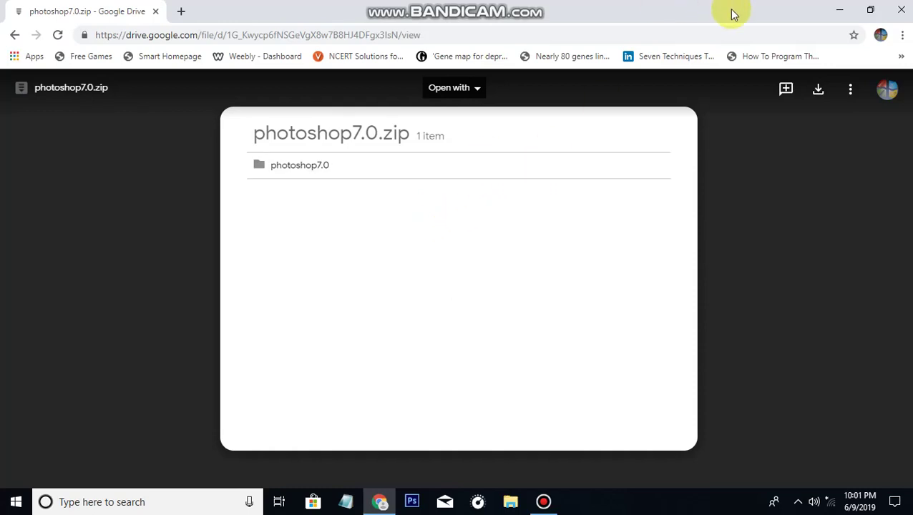
Minimize Chrome so the desktop and the photoshop archive icon are visible
click(840, 13)
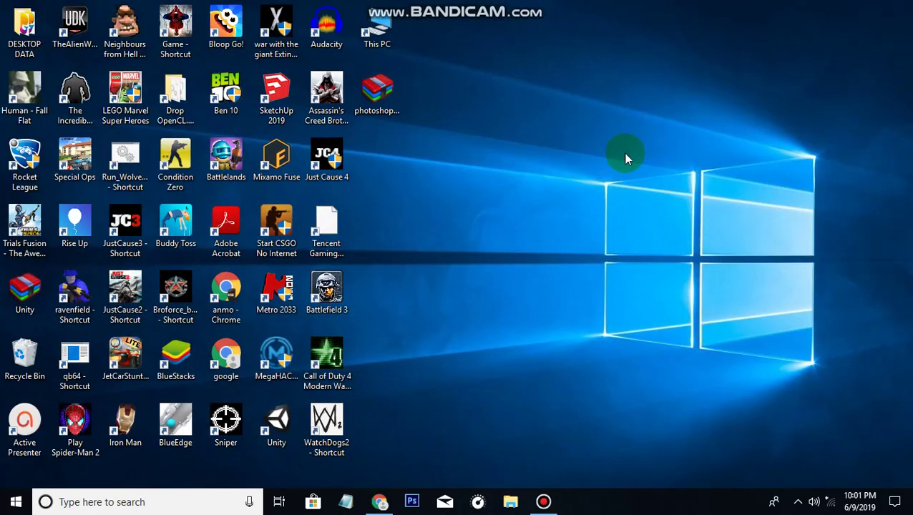
Extract photoshop7.0.zip to the desktop with WinRAR, close WinRAR, and refresh the desktop
double_click(392, 92)
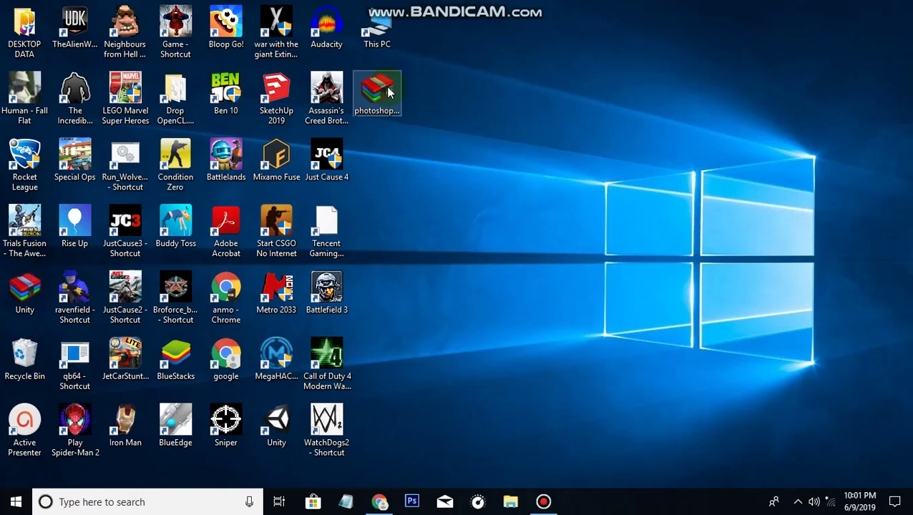
click(381, 92)
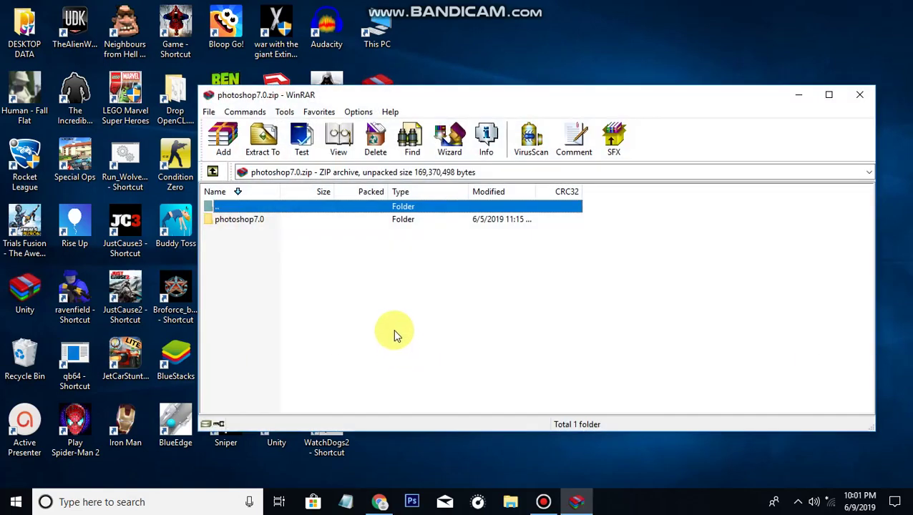
click(277, 153)
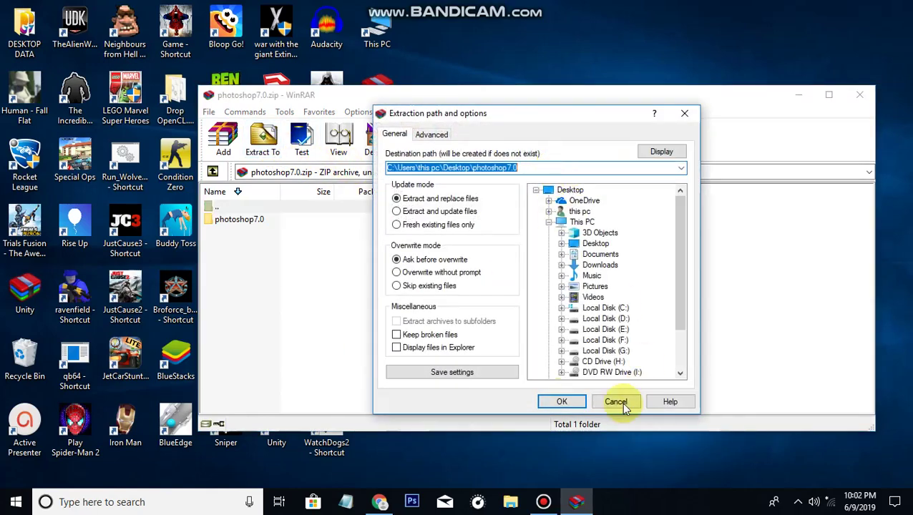
click(561, 400)
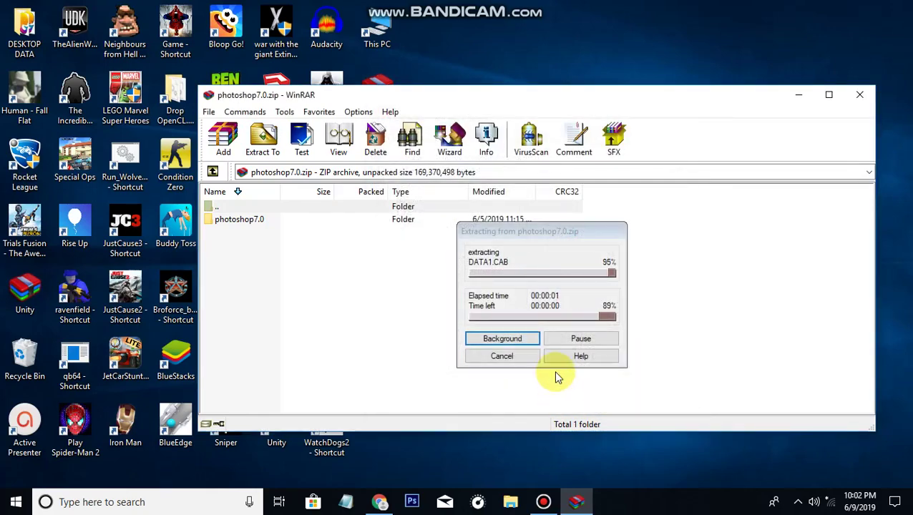
click(853, 98)
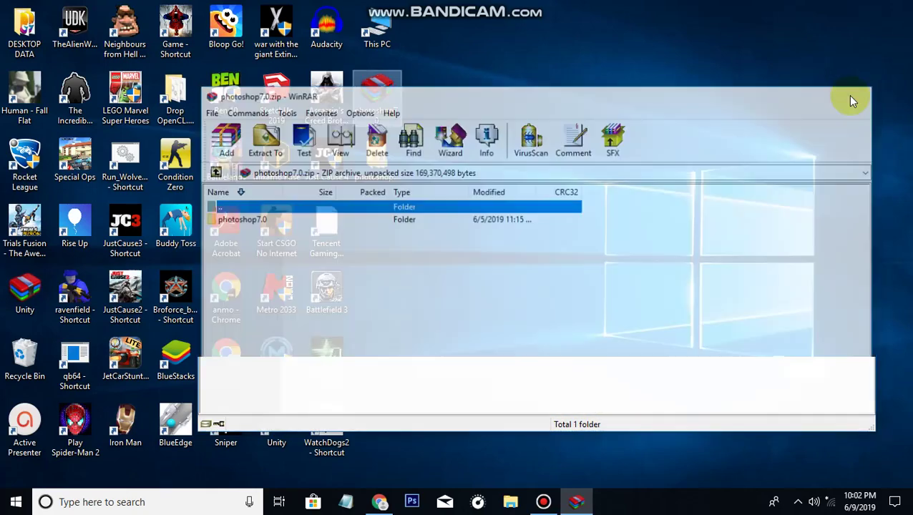
right_click(639, 83)
click(702, 128)
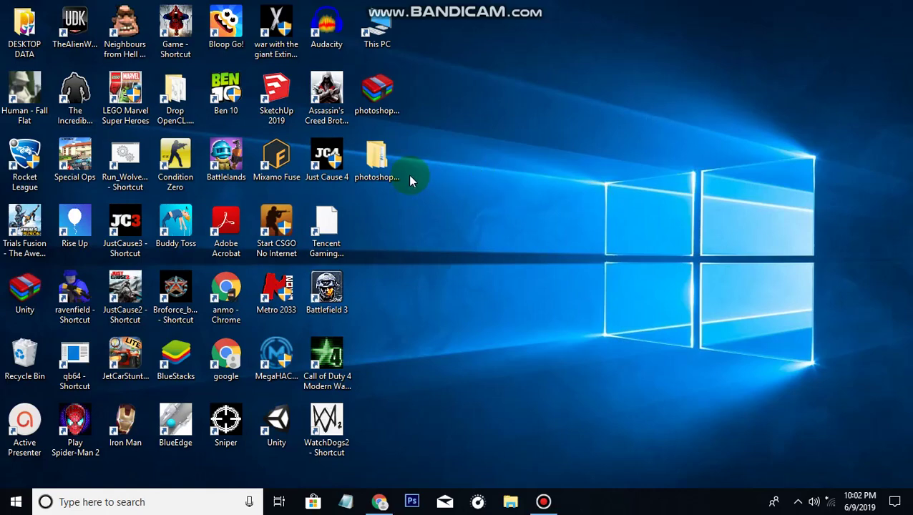
Open photoshop7.0, then its inner photoshop7.0 folder, and run Setup.exe
double_click(373, 159)
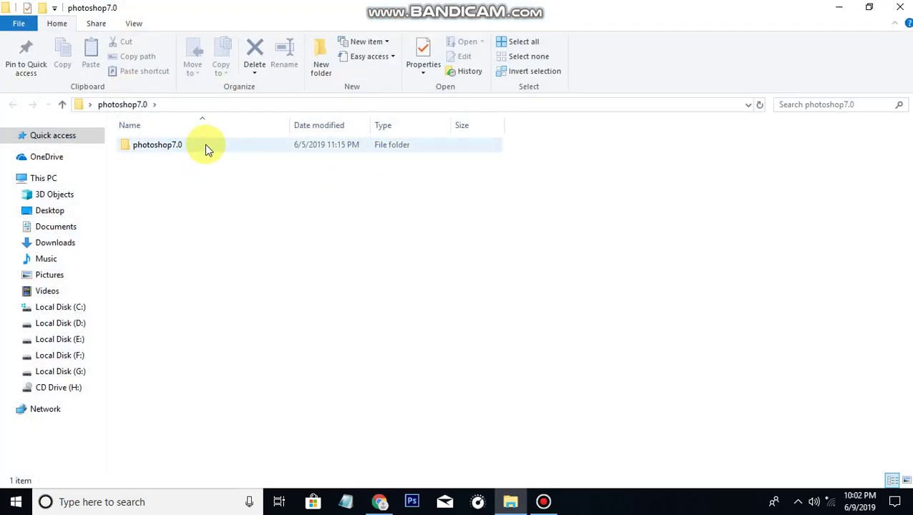
double_click(206, 148)
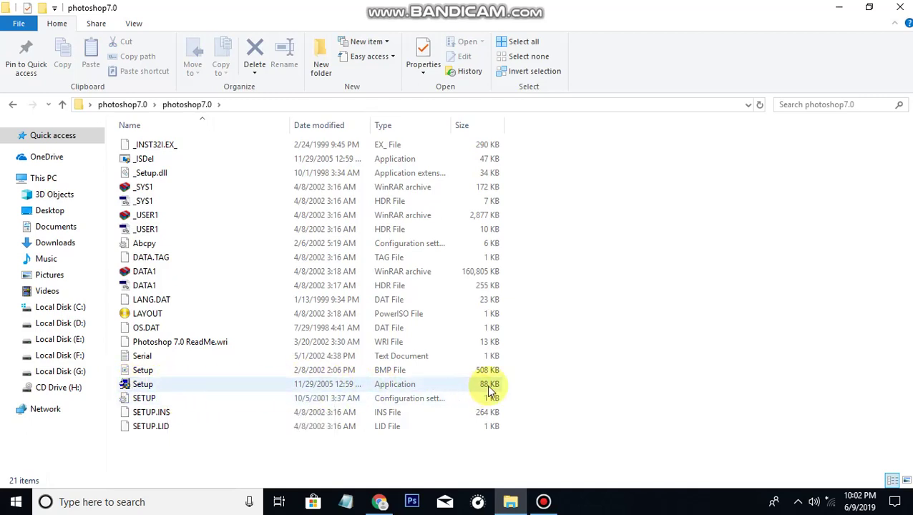
click(162, 384)
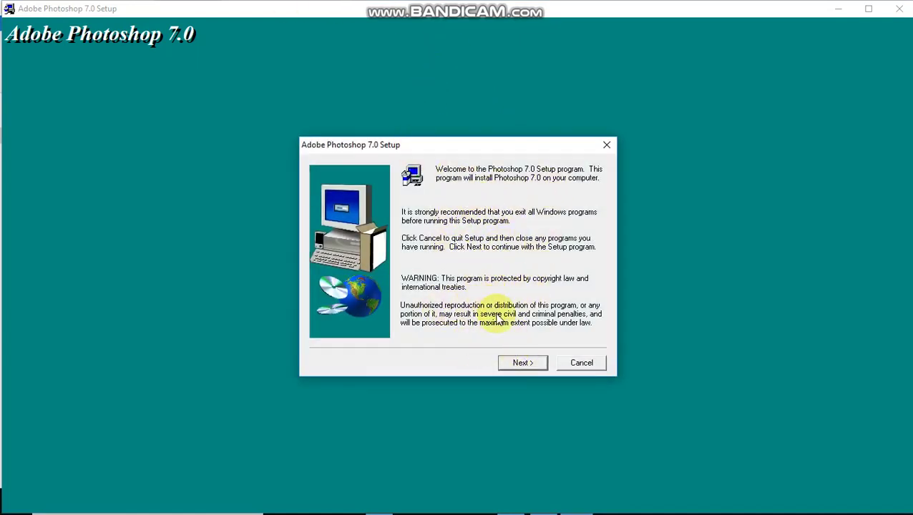
Pass the welcome page and notice, keep US English, and accept the license agreement
click(520, 363)
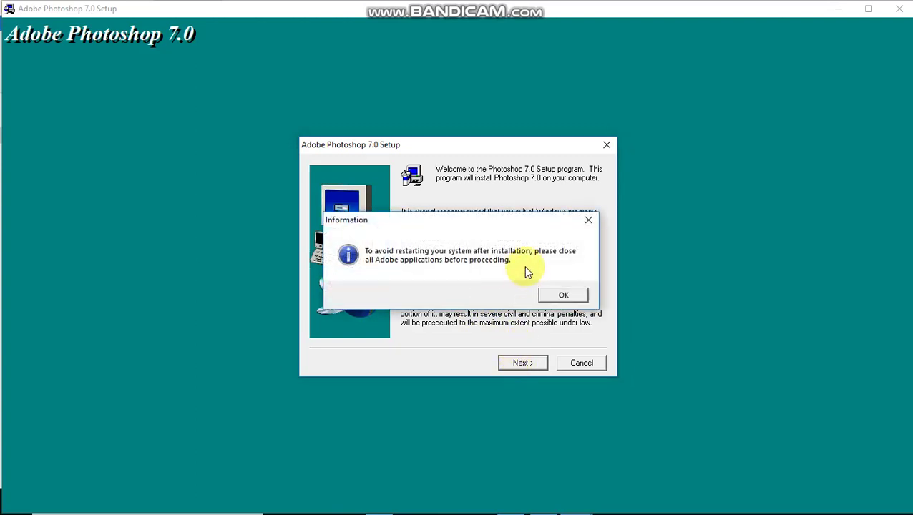
click(564, 296)
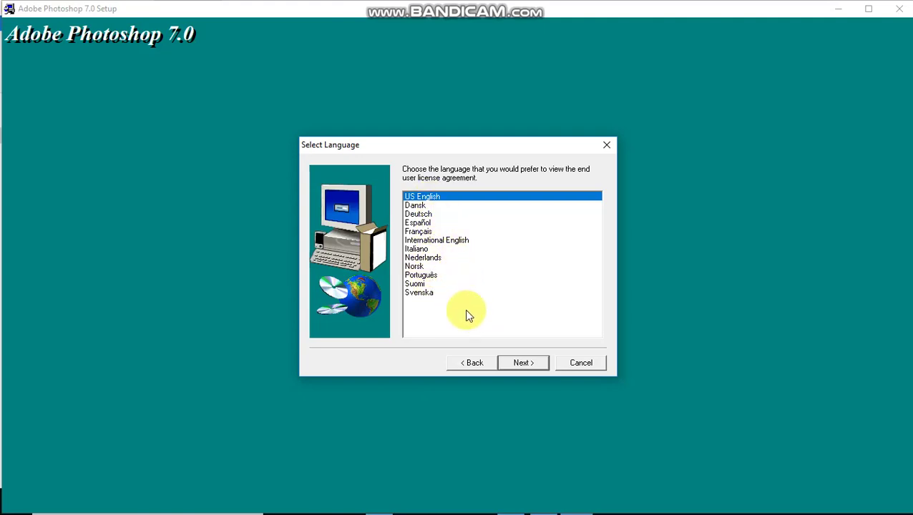
click(521, 363)
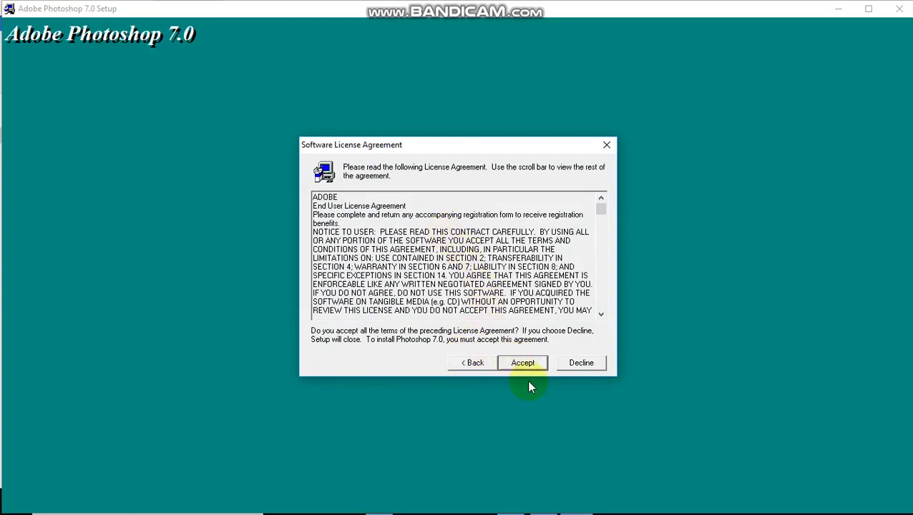
scroll(526, 231, down, 4)
scroll(566, 224, down, 4)
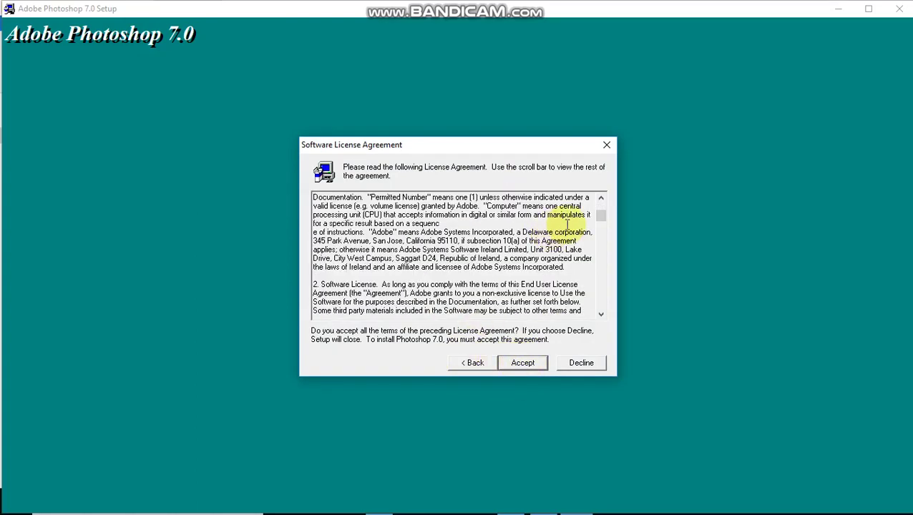
drag(602, 214, 601, 303)
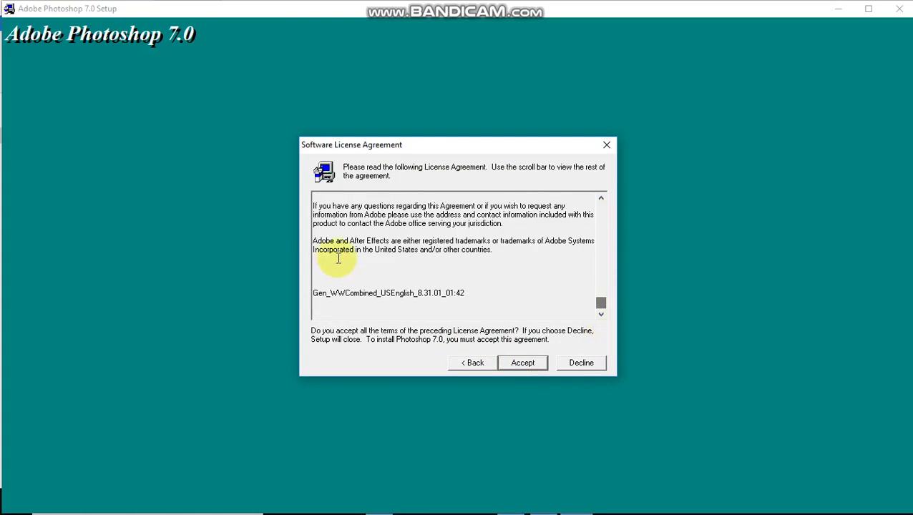
click(525, 365)
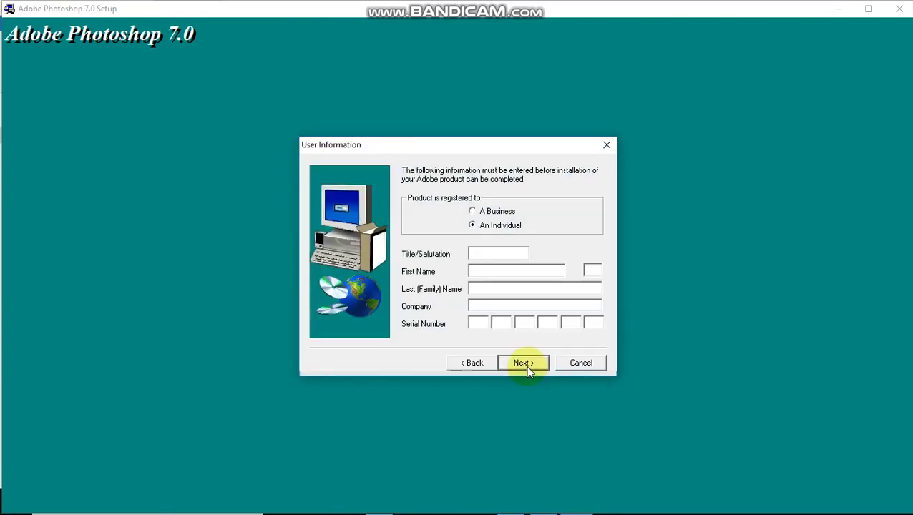
Enter the user's first and last name in User Information, then minimize the installer
click(482, 254)
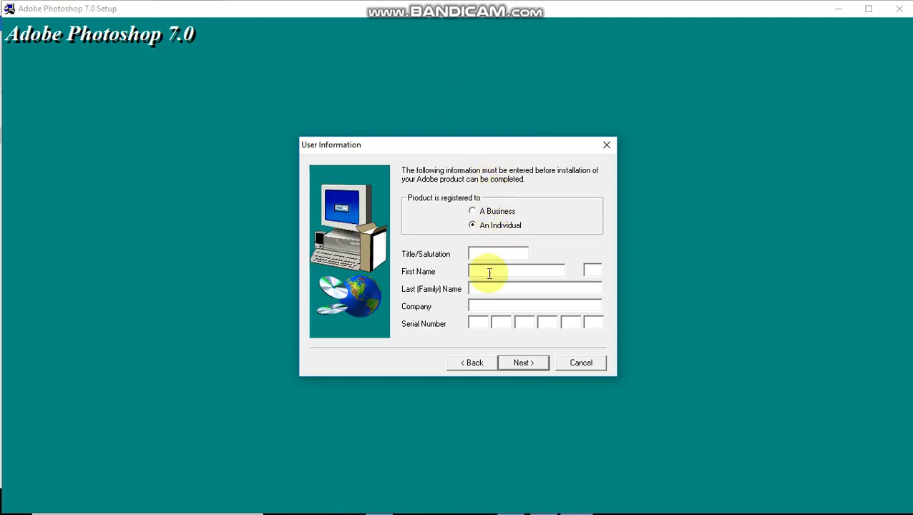
text(anmo soft)
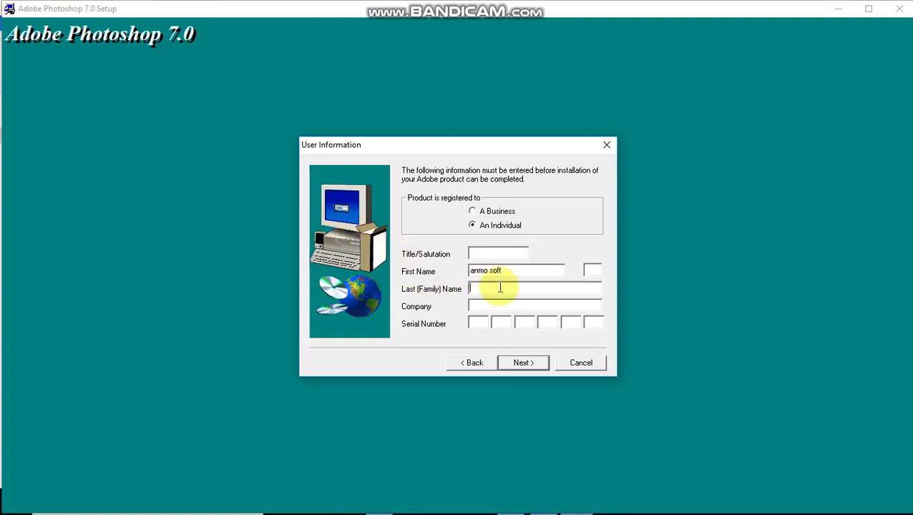
click(500, 287)
text(tutorials)
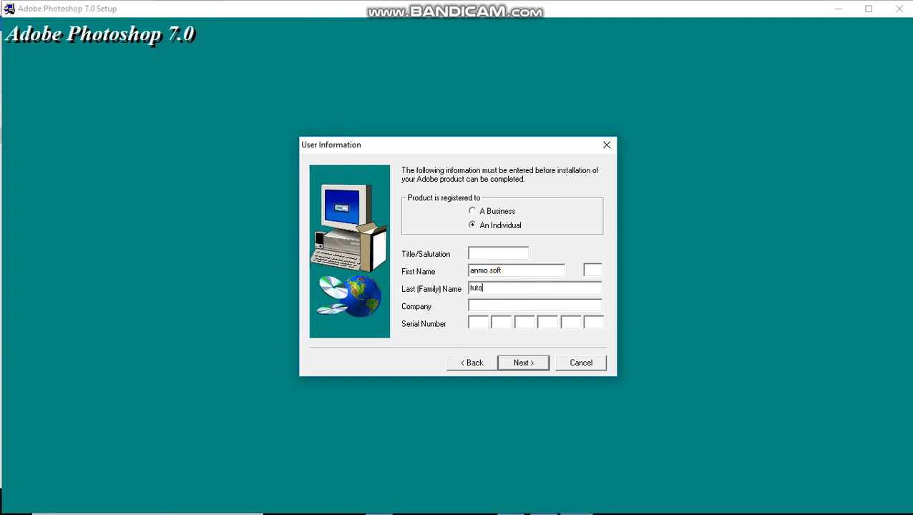
click(489, 310)
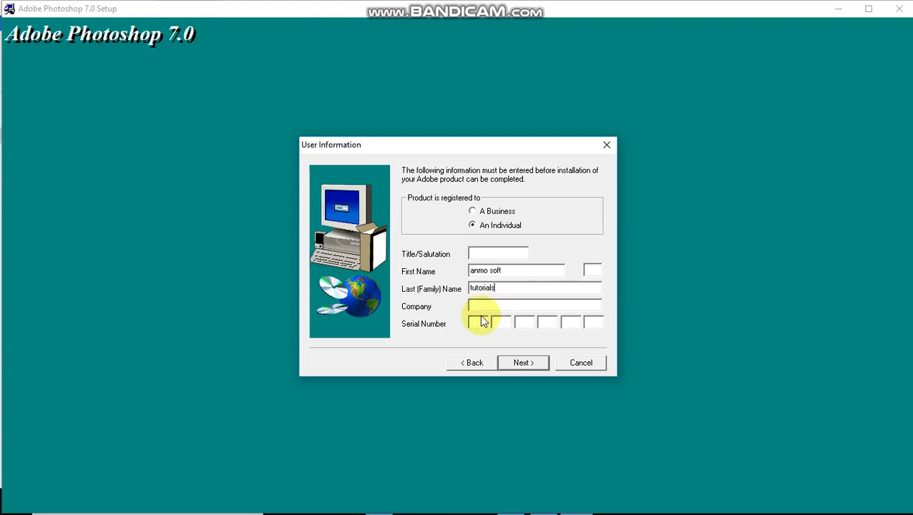
click(480, 322)
click(838, 9)
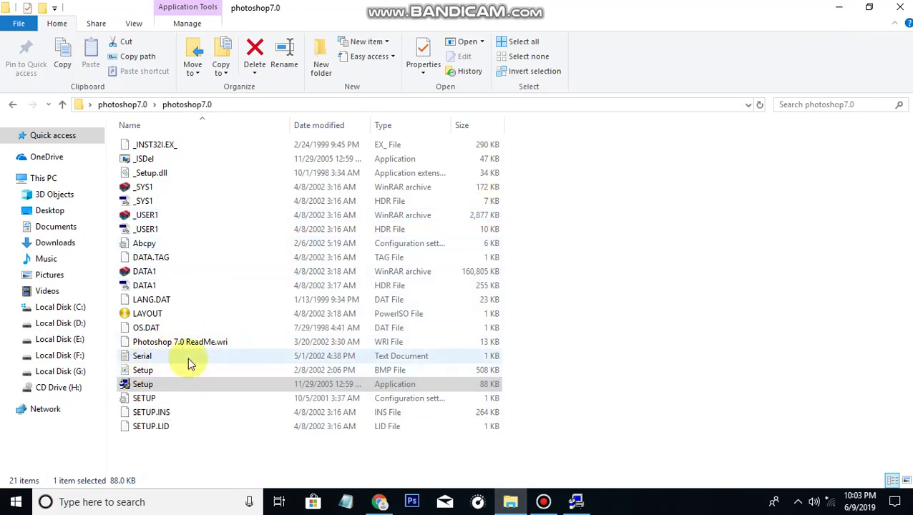
Copy the serial number from Serial.txt in Notepad and return to Setup
double_click(188, 357)
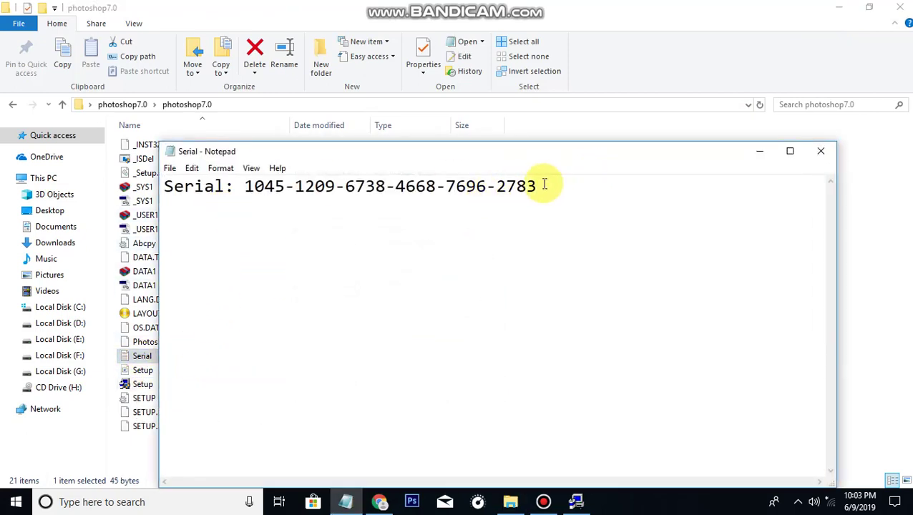
click(213, 198)
double_click(248, 184)
right_click(248, 185)
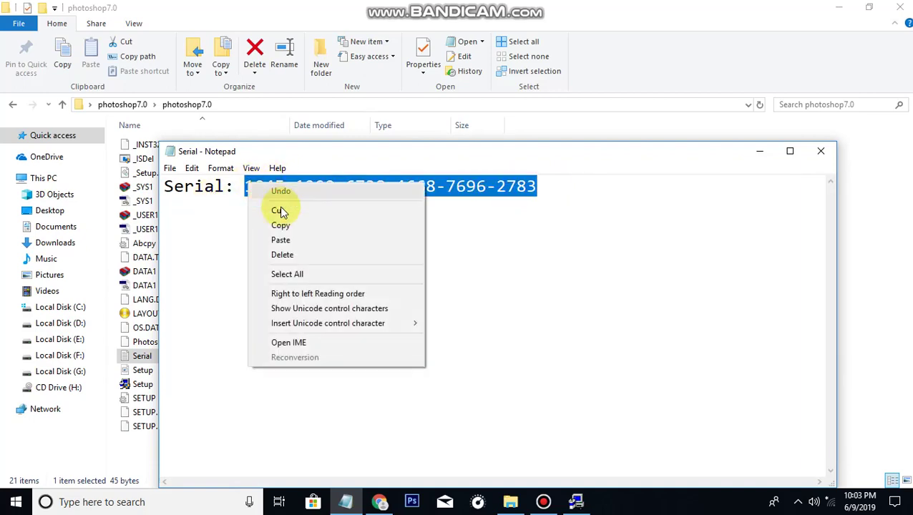
click(280, 225)
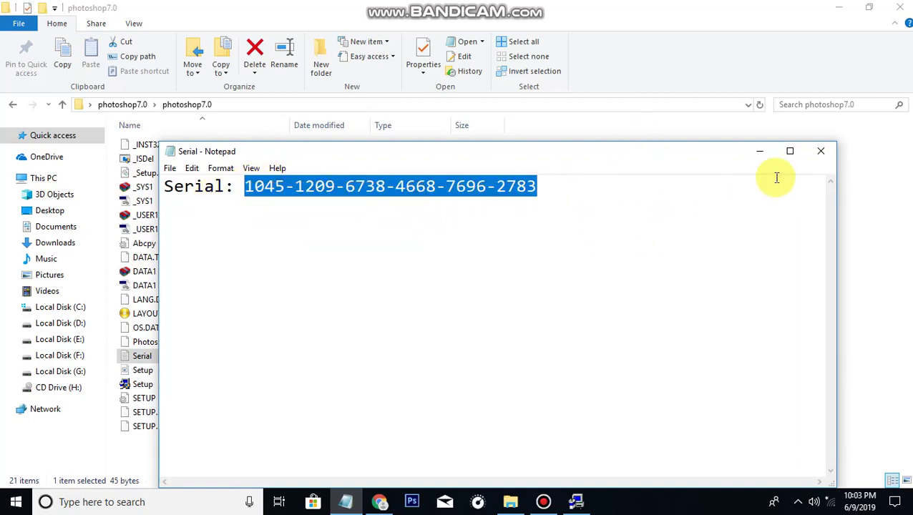
click(760, 151)
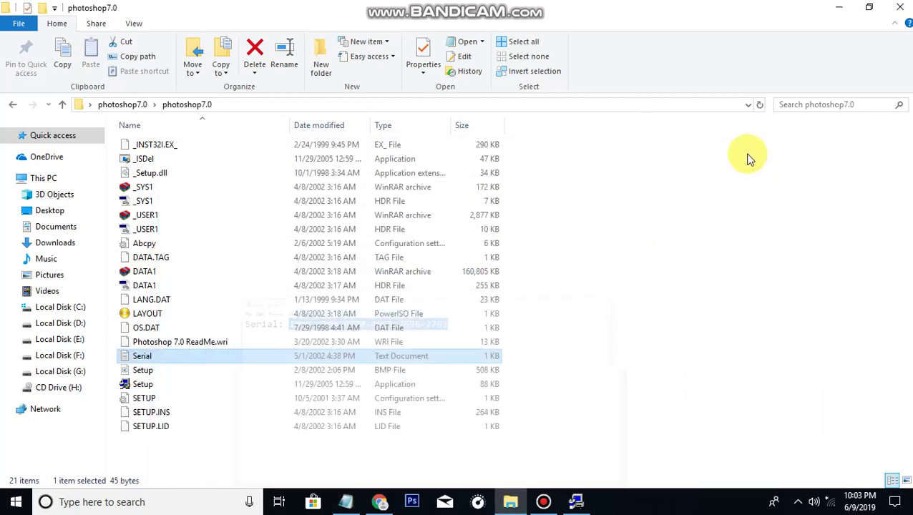
click(576, 502)
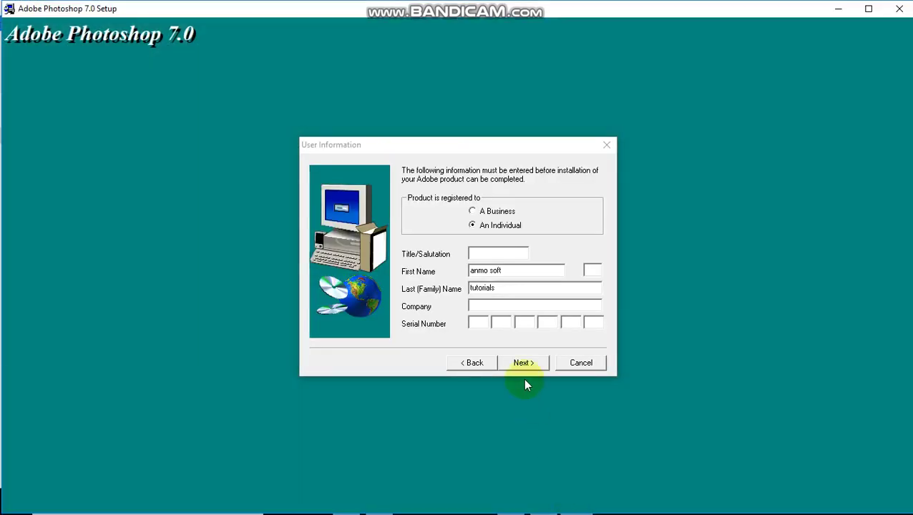
Paste the serial number into the serial boxes and confirm the registration details
right_click(476, 321)
click(524, 196)
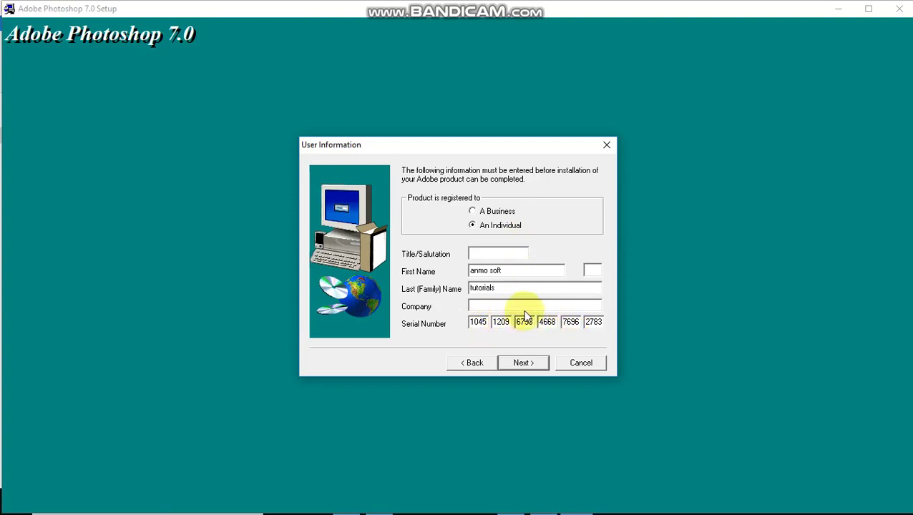
click(523, 362)
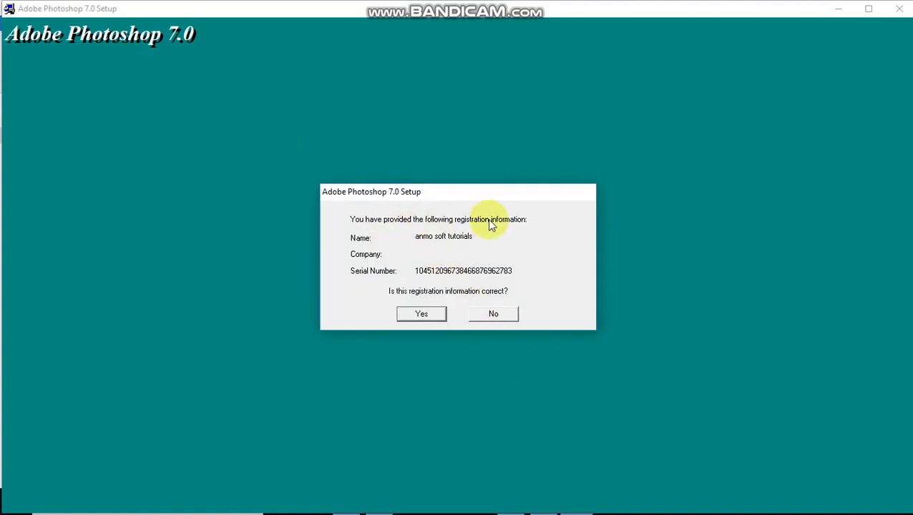
click(421, 315)
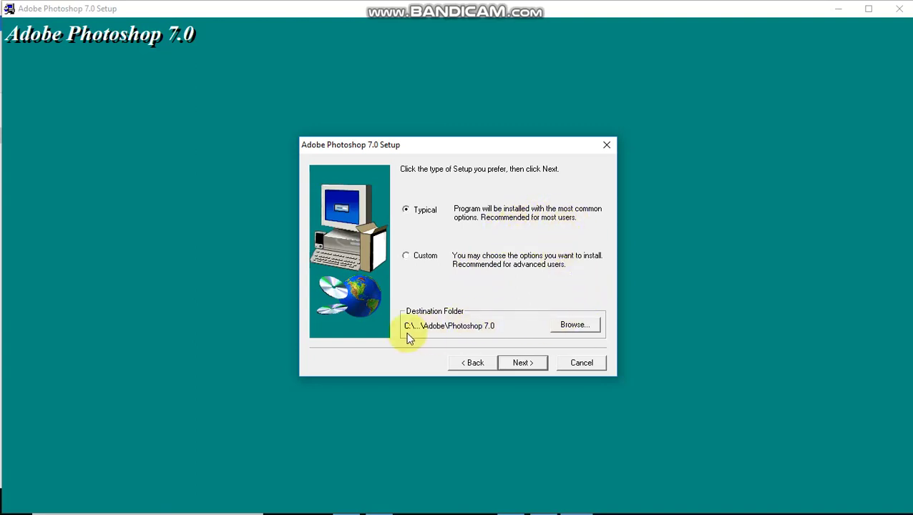
Choose a Typical install in the default folder, accept file associations, and install
click(563, 327)
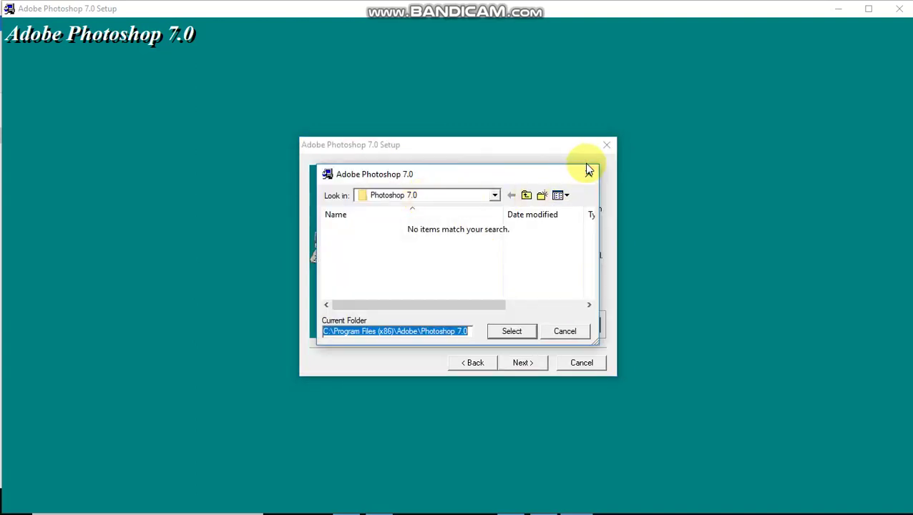
click(516, 332)
click(522, 364)
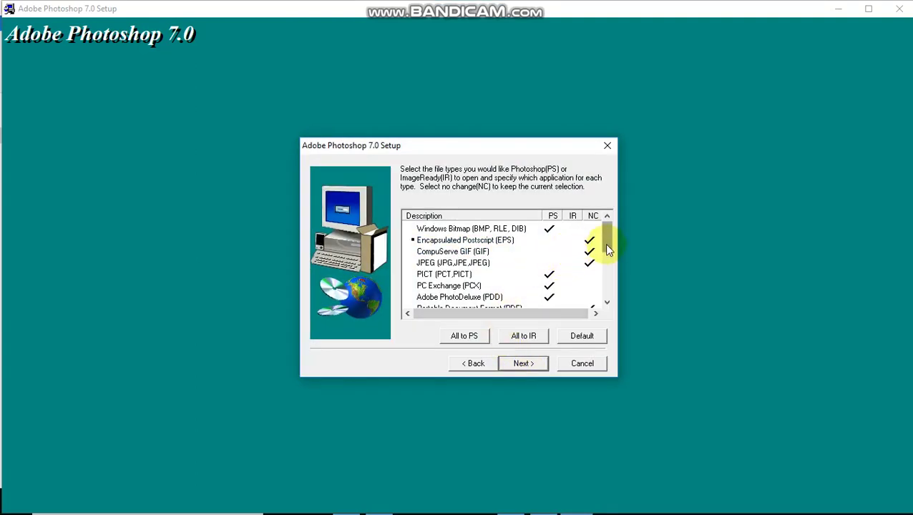
mouse_move(606, 247)
mouse_down()
mouse_move(608, 307)
mouse_move(607, 247)
mouse_up()
click(523, 365)
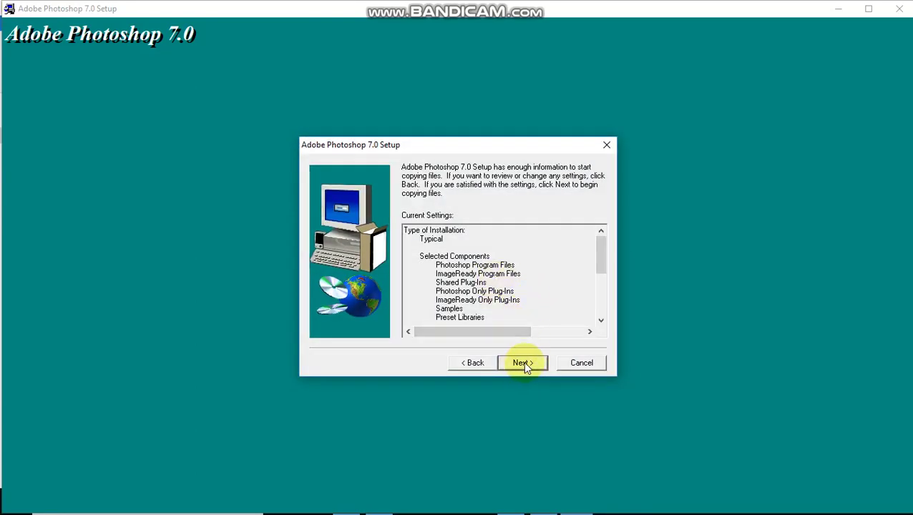
click(523, 363)
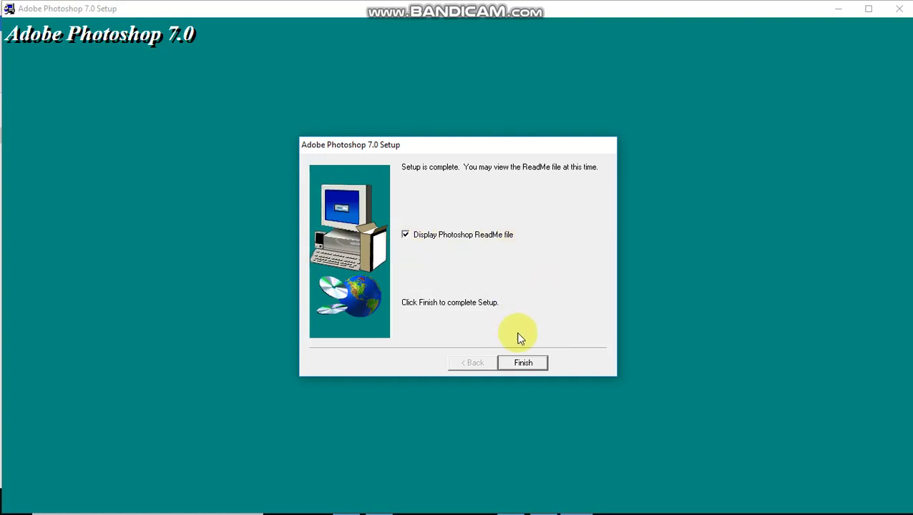
Finish setup, scroll through the ReadMe in WordPad, close it, and dismiss the thank-you message
click(522, 363)
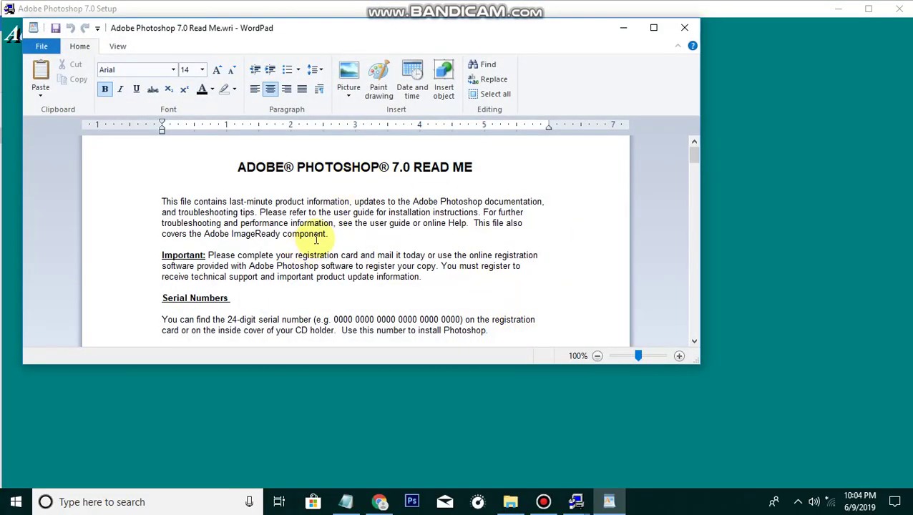
scroll(318, 215, down, 5)
scroll(329, 211, down, 5)
scroll(335, 215, down, 5)
scroll(335, 214, down, 5)
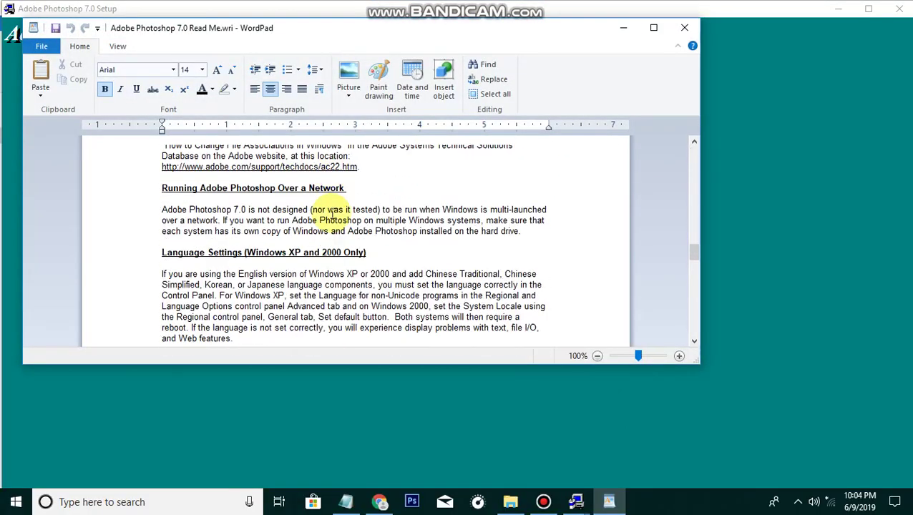
scroll(337, 211, down, 5)
scroll(336, 211, down, 5)
scroll(332, 194, down, 5)
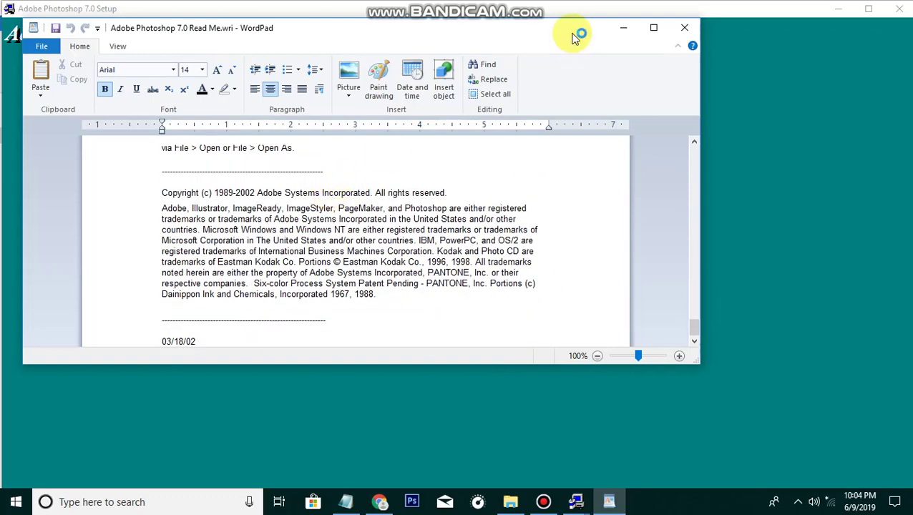
click(684, 28)
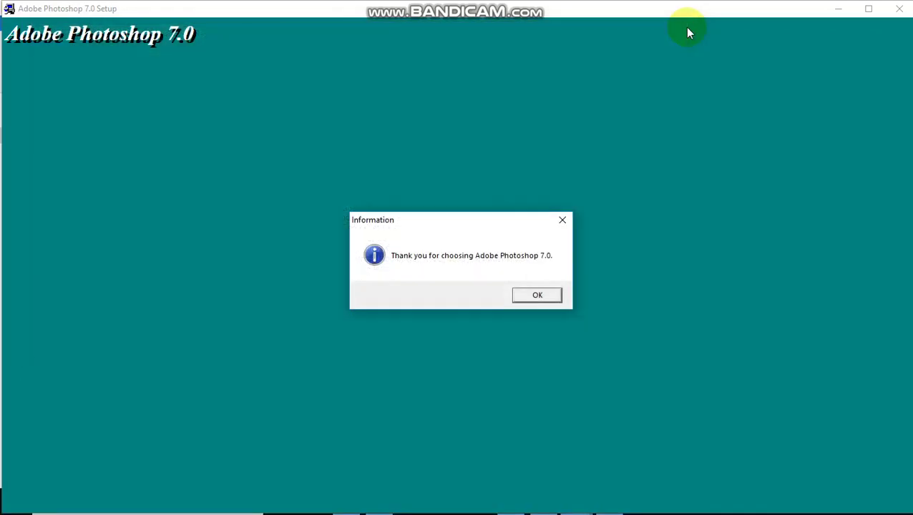
click(537, 297)
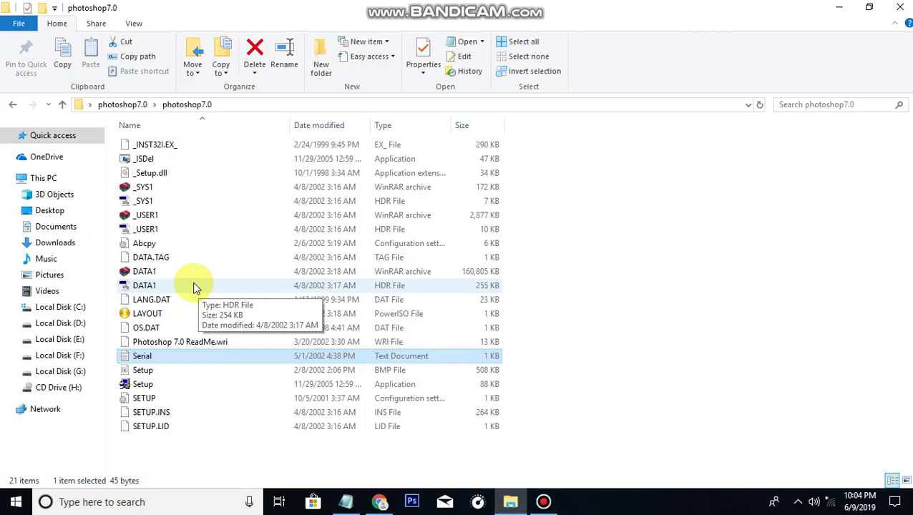
Minimize Explorer and launch Adobe Photoshop 7.0 from the Start menu's Recently added list
click(840, 7)
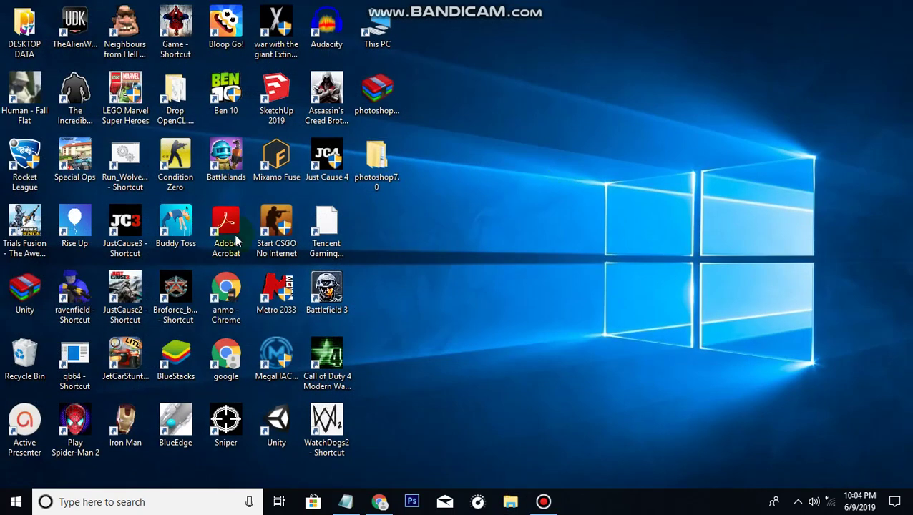
click(21, 501)
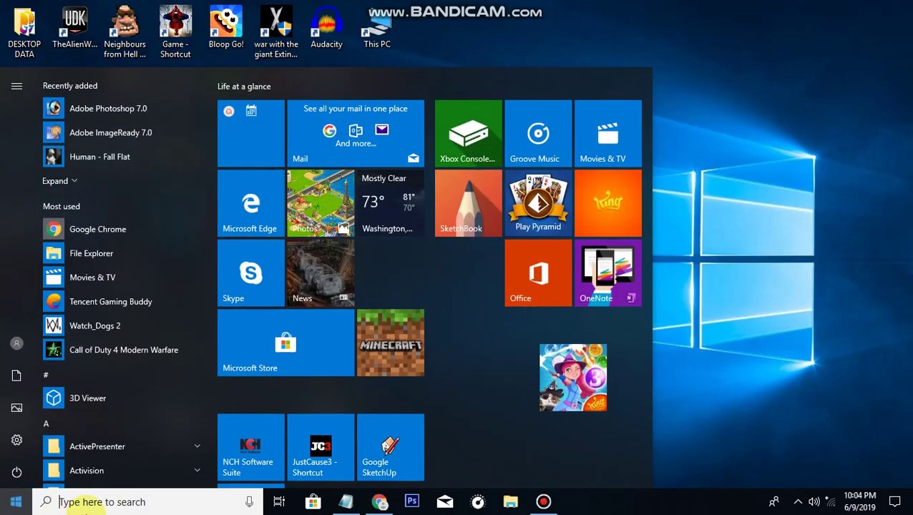
click(107, 108)
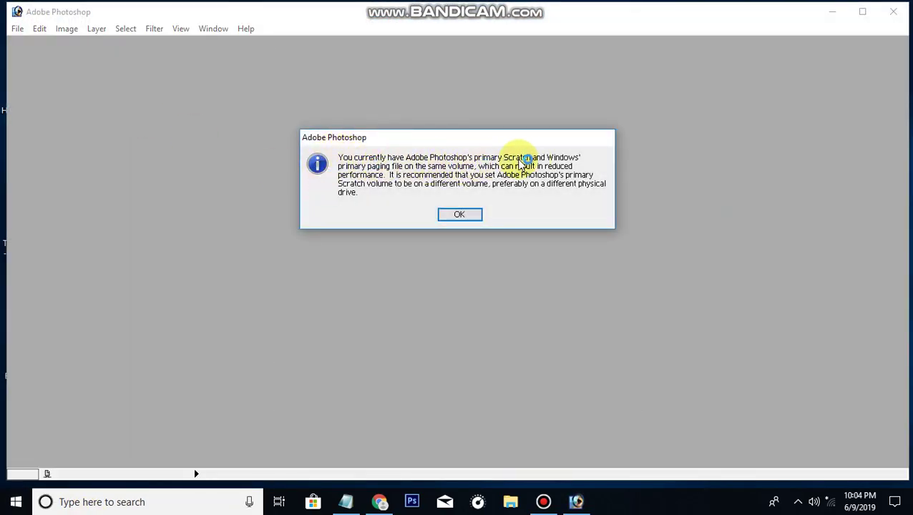
Dismiss the scratch disk warning and turn off the registration prompt permanently
click(459, 215)
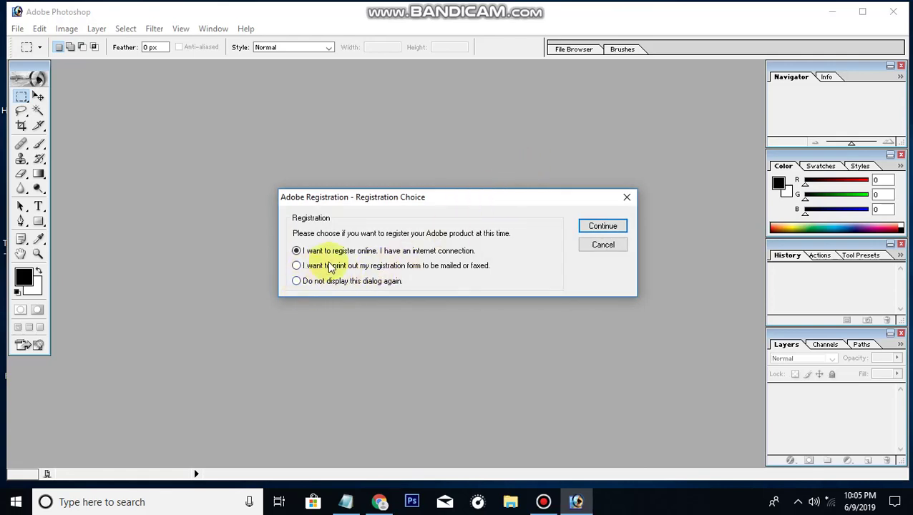
click(297, 281)
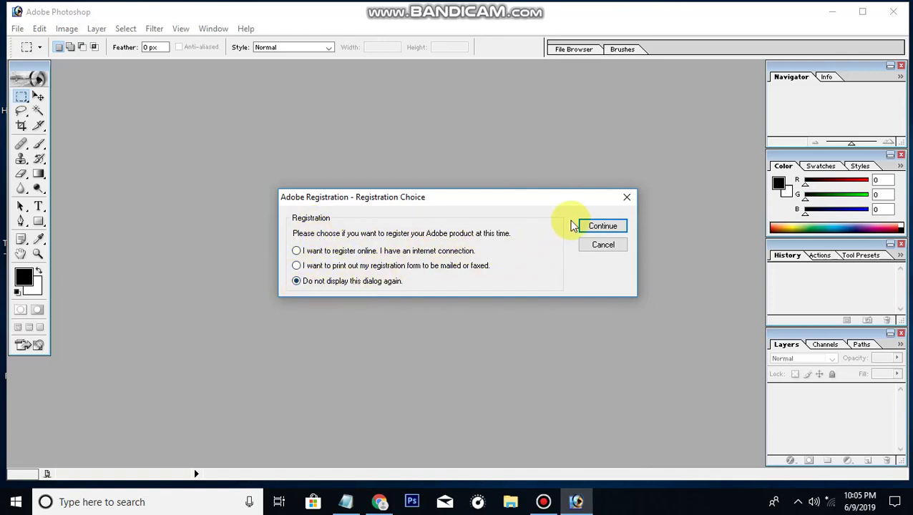
click(599, 228)
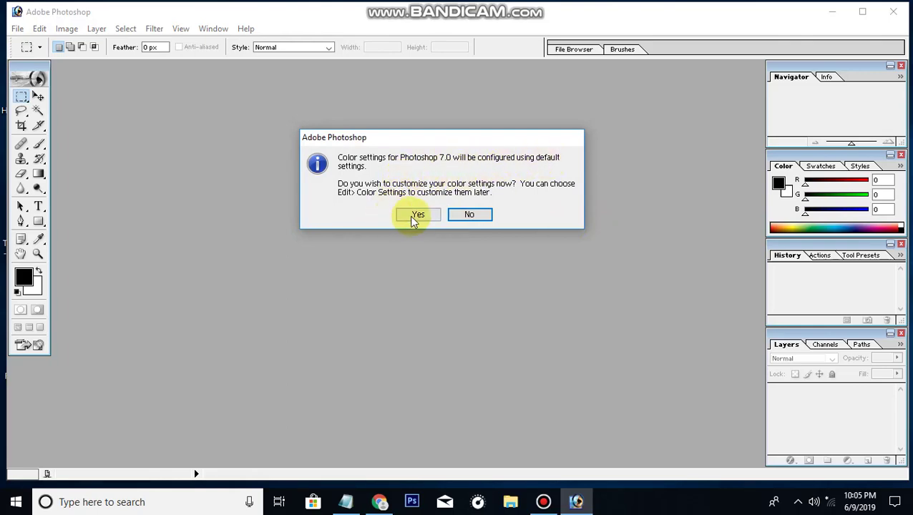
Keep the Web Graphics Defaults colour settings and bring up the File menu
click(415, 215)
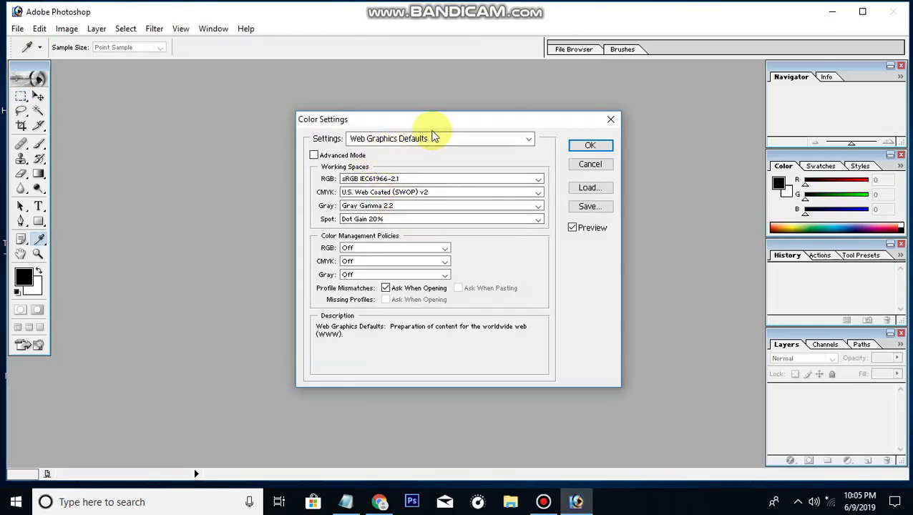
click(576, 146)
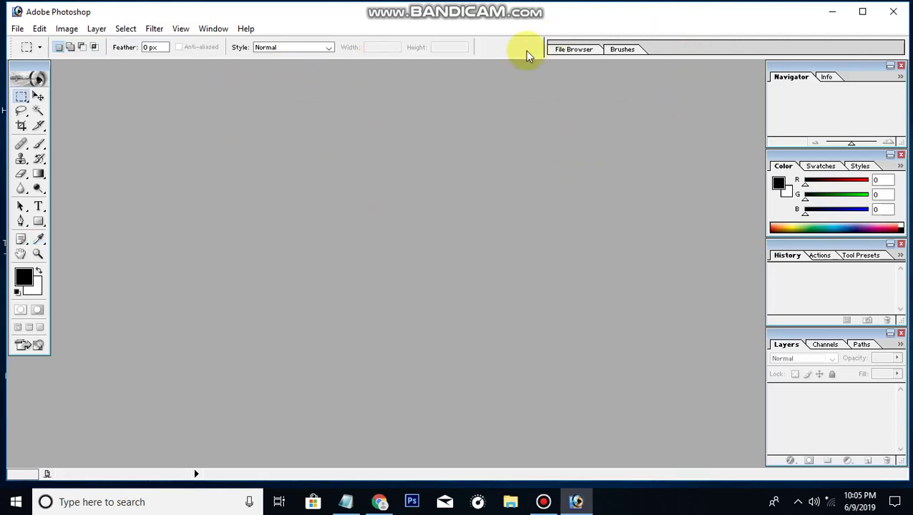
click(17, 28)
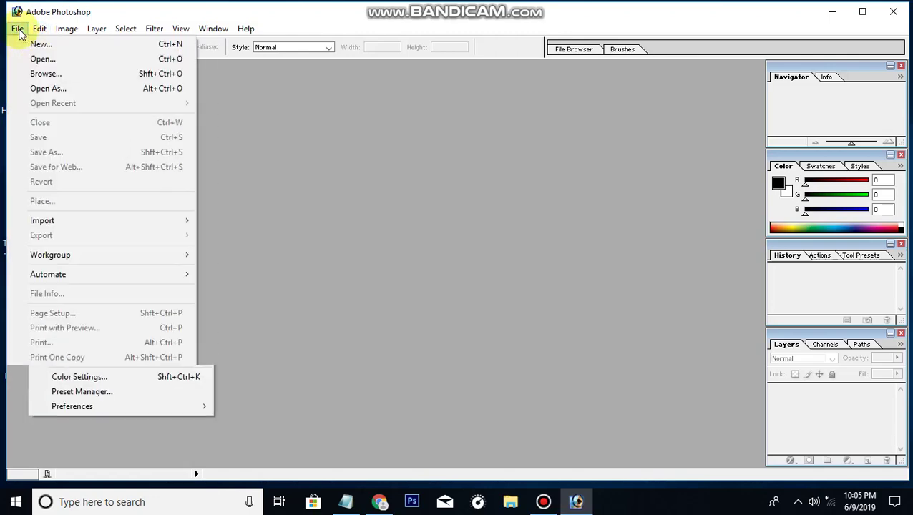
Create Untitled-1 from the 640 x 480 preset at 100 pixels/inch and centre its window
click(36, 44)
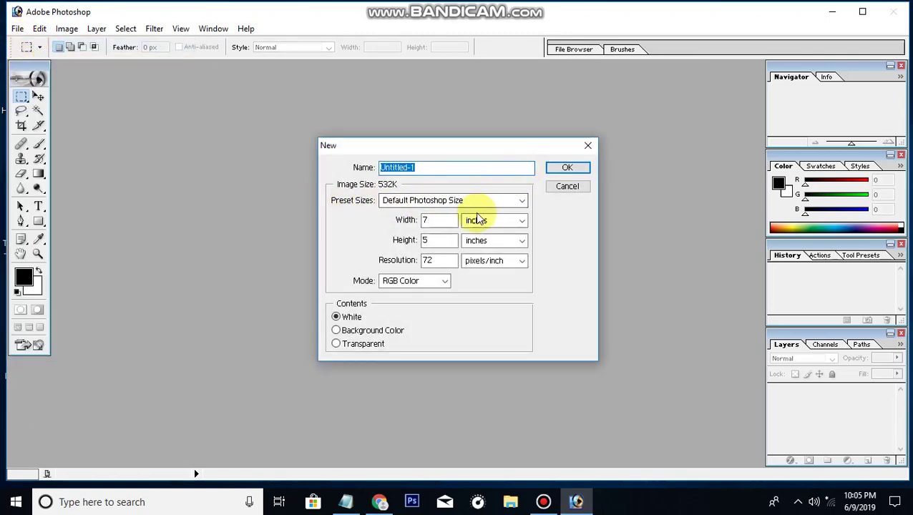
click(445, 202)
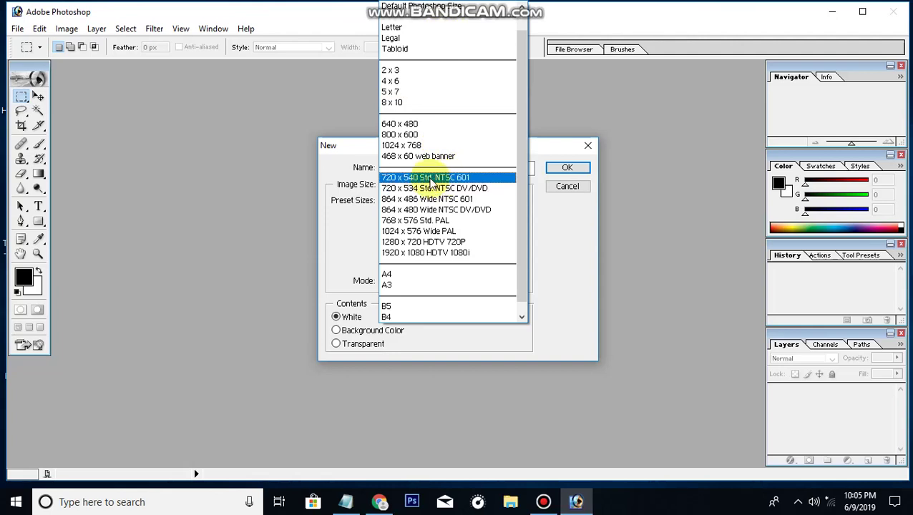
click(428, 124)
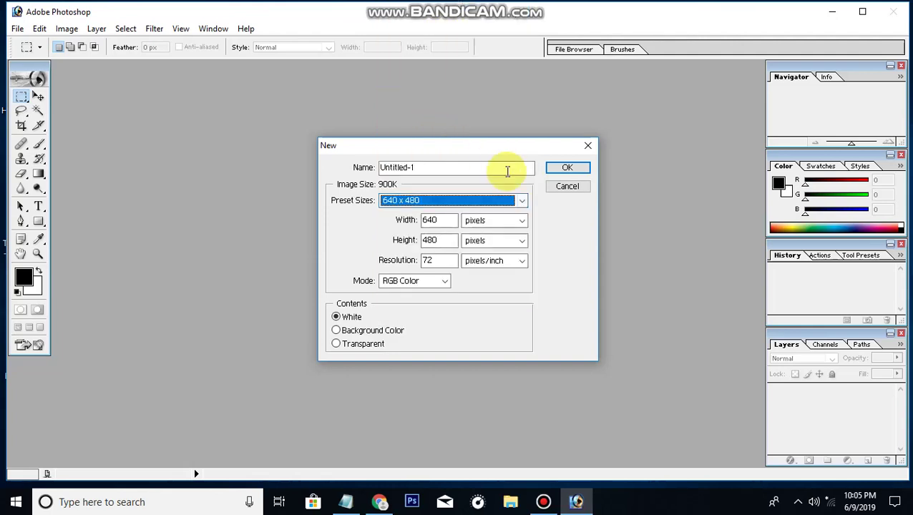
drag(452, 260, 351, 262)
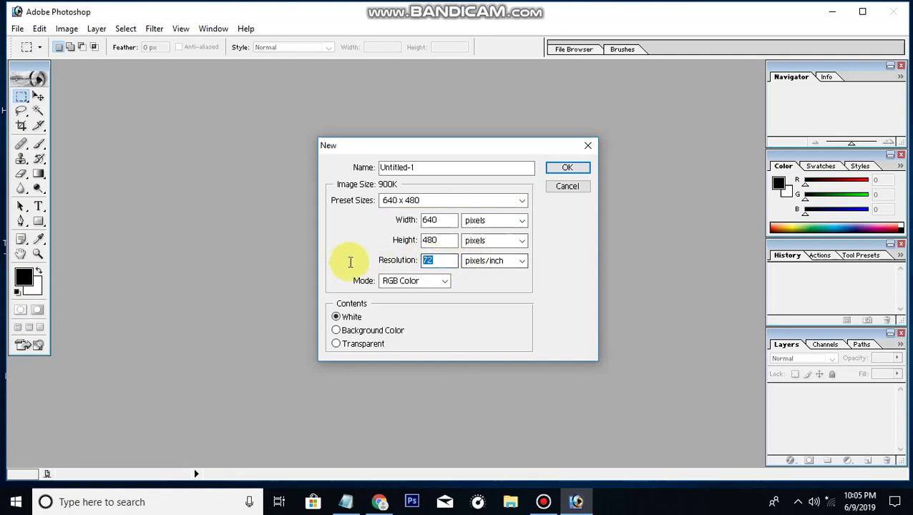
text(100)
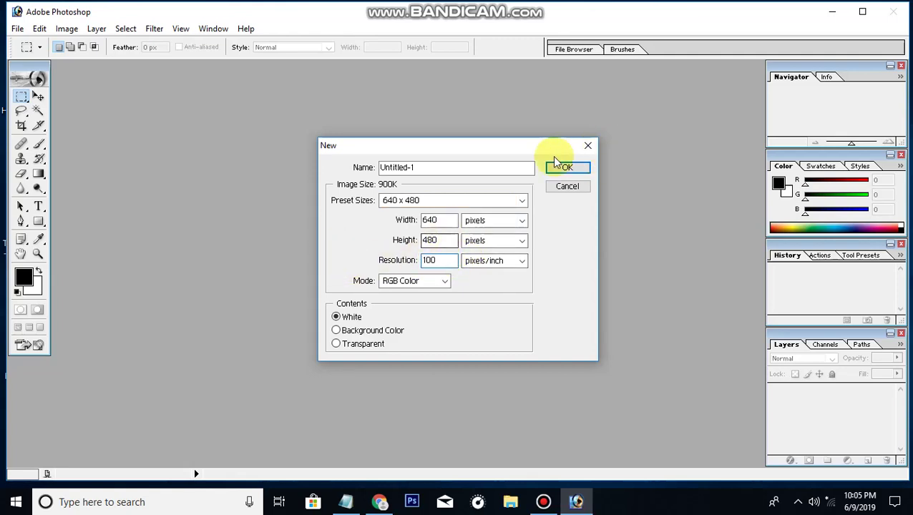
click(554, 174)
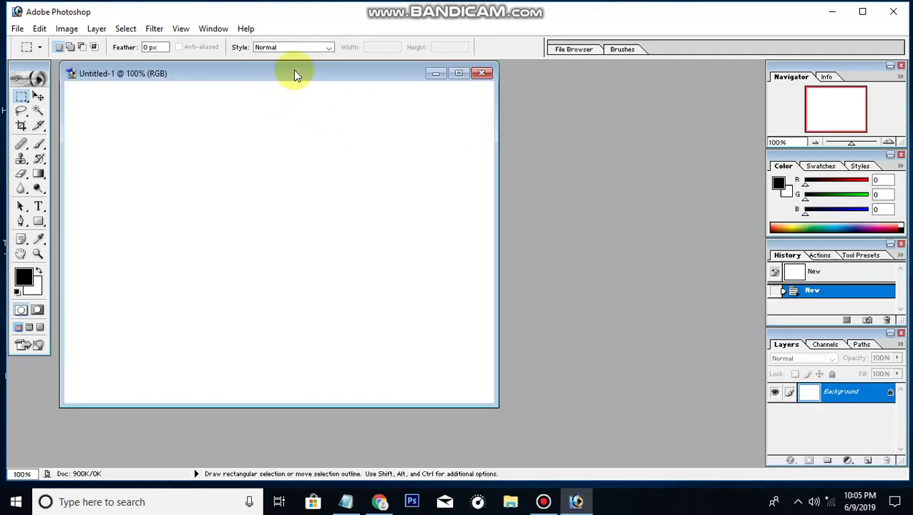
drag(295, 75, 386, 78)
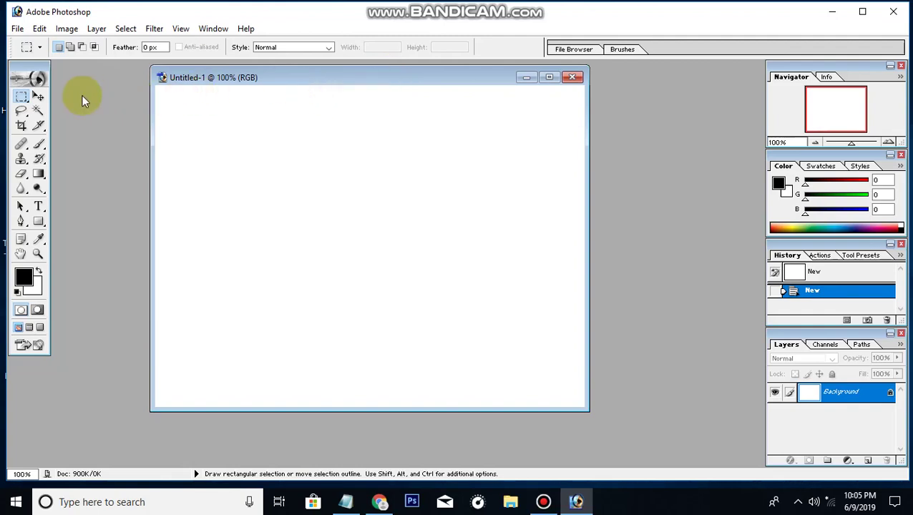
Draw a large elliptical selection, fill it bright yellow, and deselect
click(22, 99)
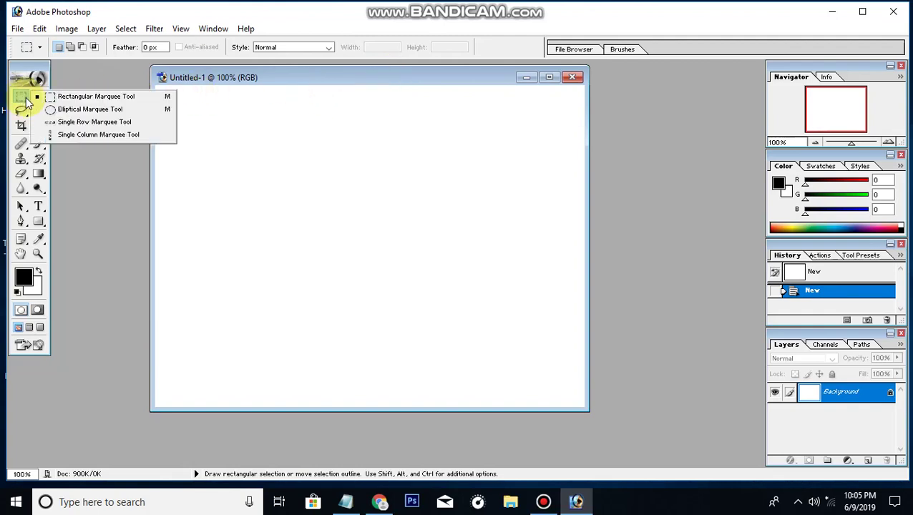
click(79, 109)
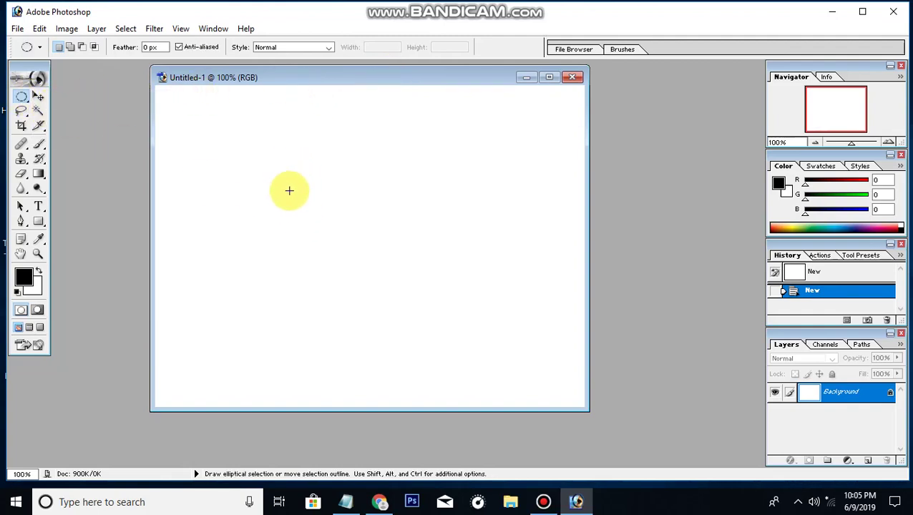
drag(342, 232, 457, 327)
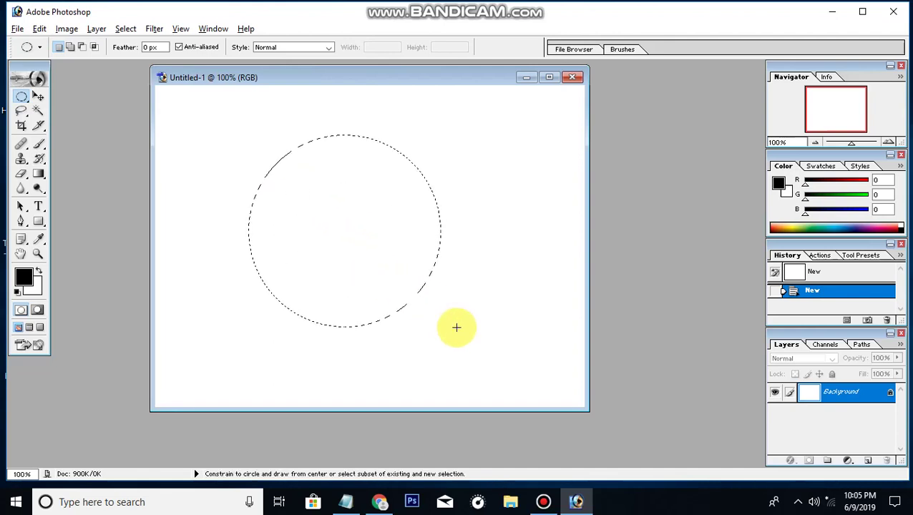
click(24, 276)
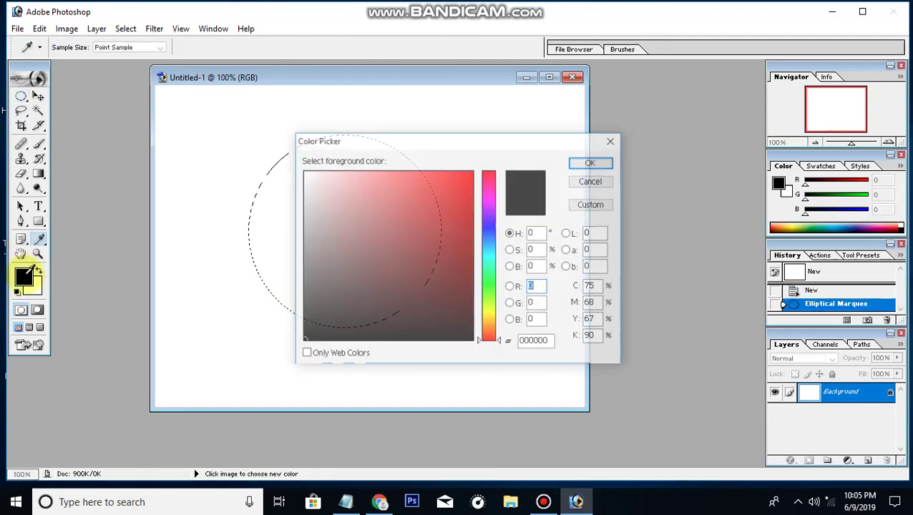
click(489, 316)
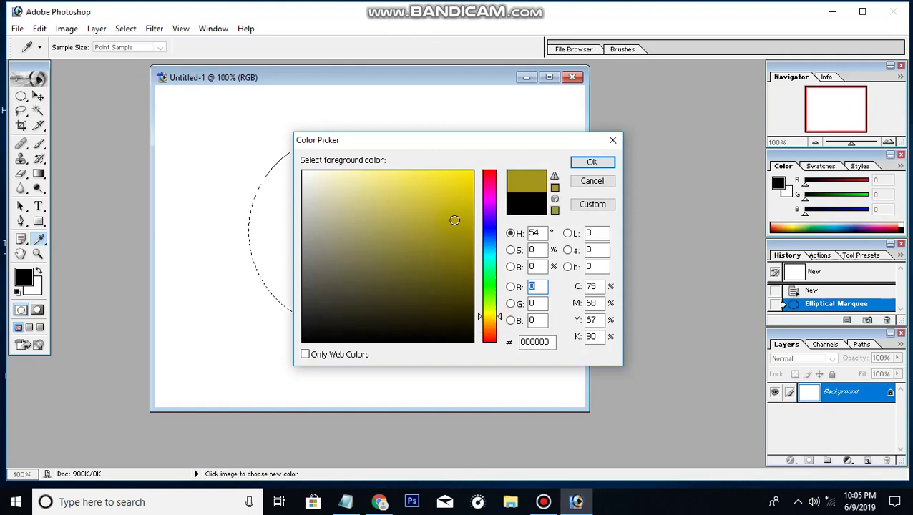
drag(455, 221, 473, 171)
click(591, 162)
key(alt+BackSpace)
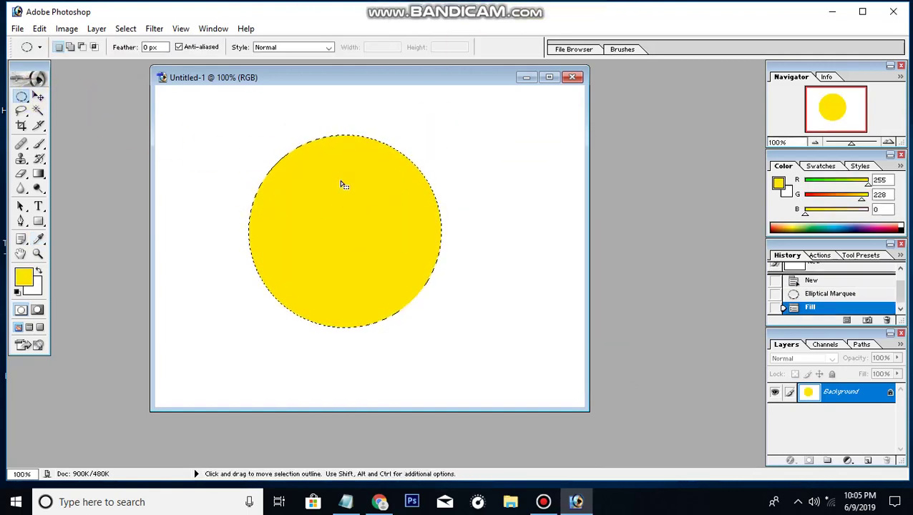
click(505, 212)
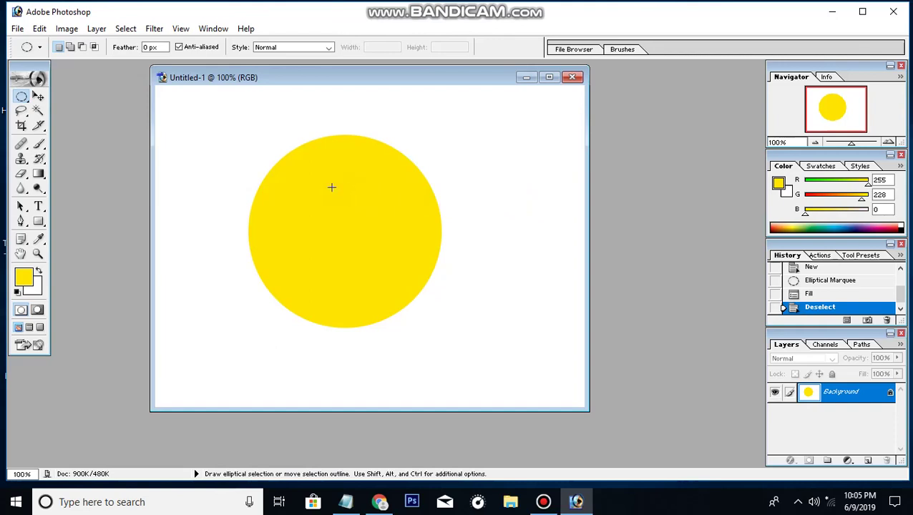
Fill a small upper-left eye circle with black on a new Layer 1
drag(301, 193, 316, 230)
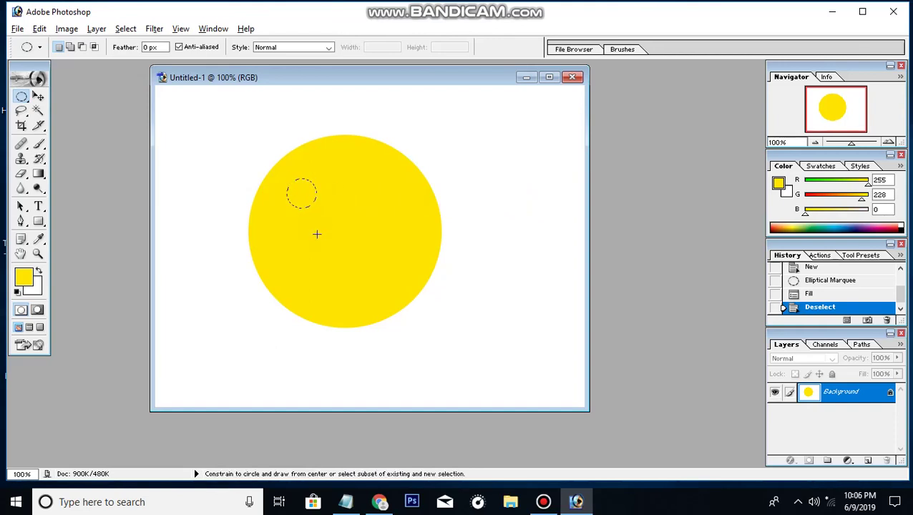
click(332, 336)
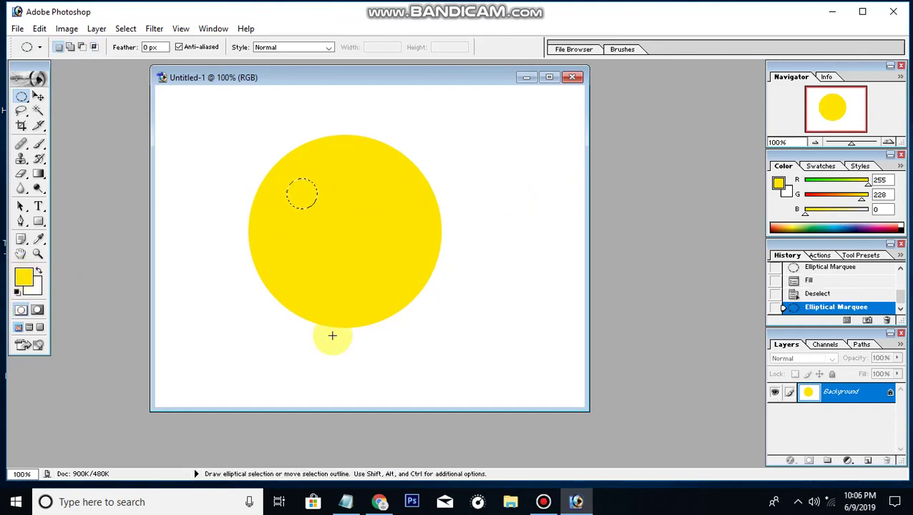
click(867, 461)
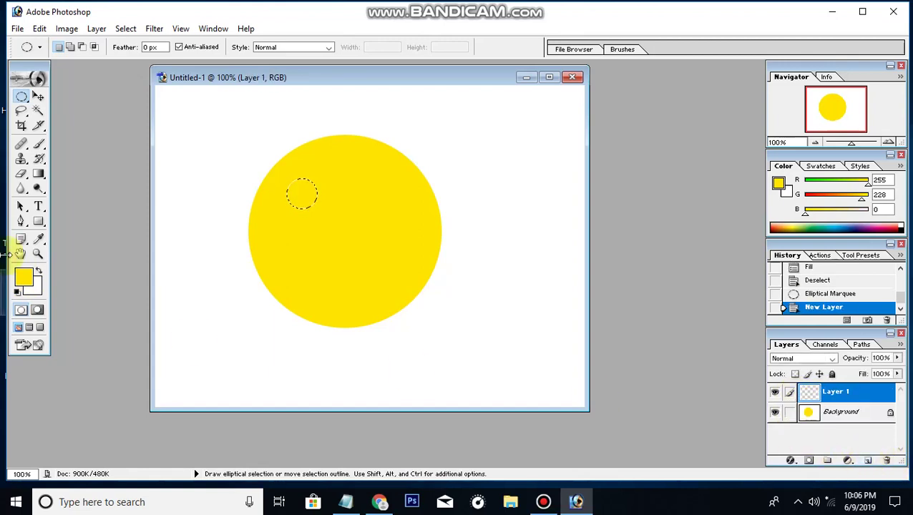
click(38, 270)
click(23, 276)
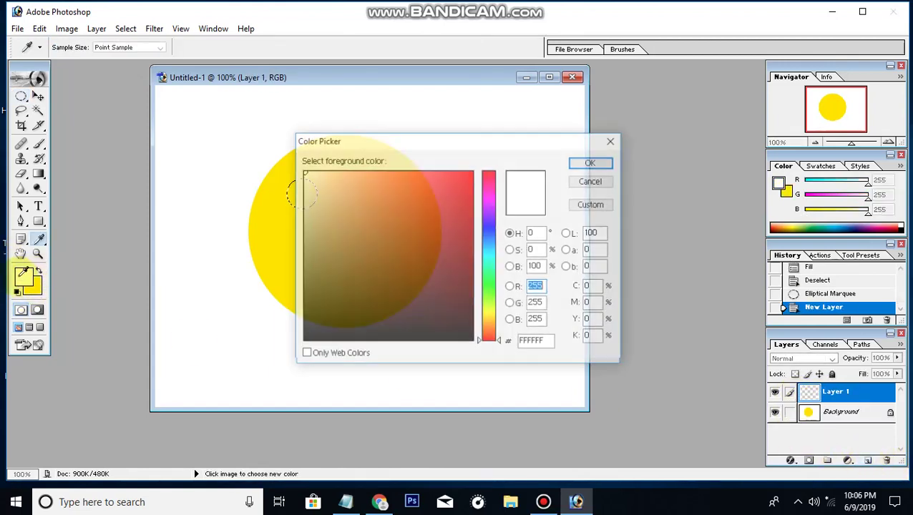
click(240, 370)
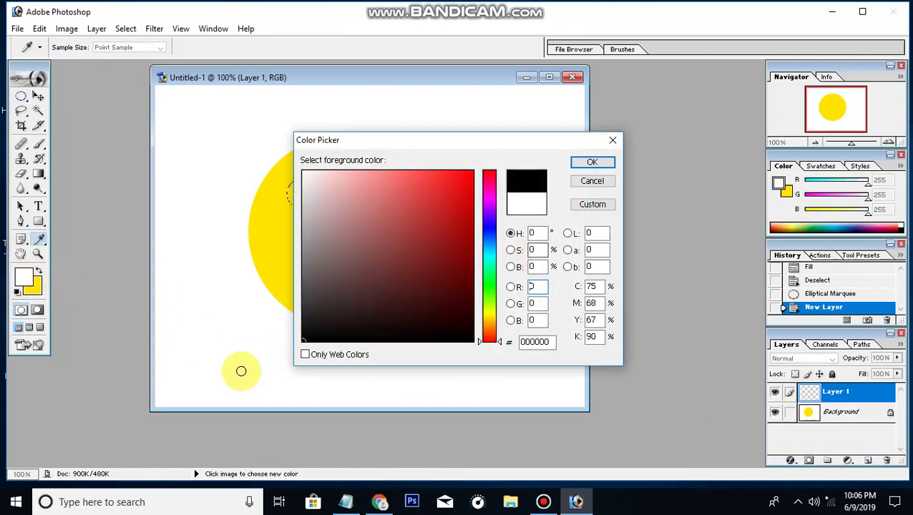
click(591, 164)
key(alt+BackSpace)
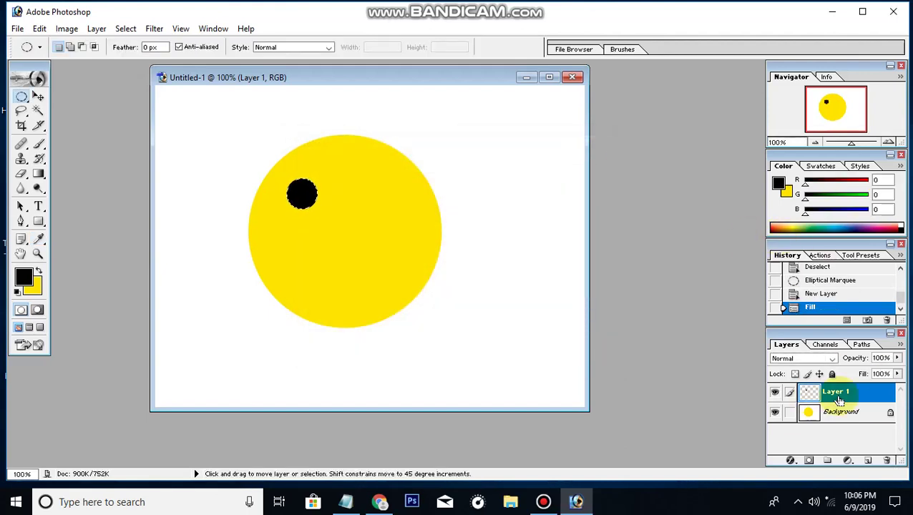
key(ctrl+d)
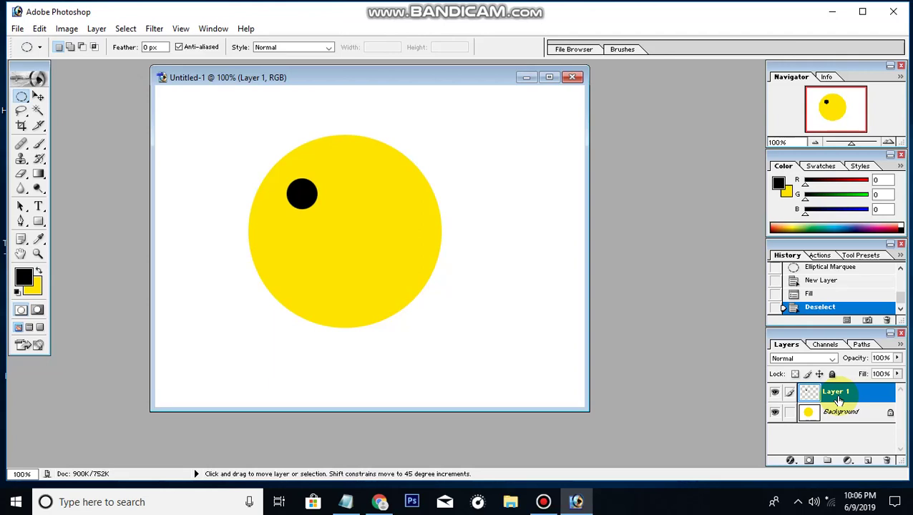
Duplicate the eye to Layer 1 copy and nudge it right to form the second eye
key(ctrl+j)
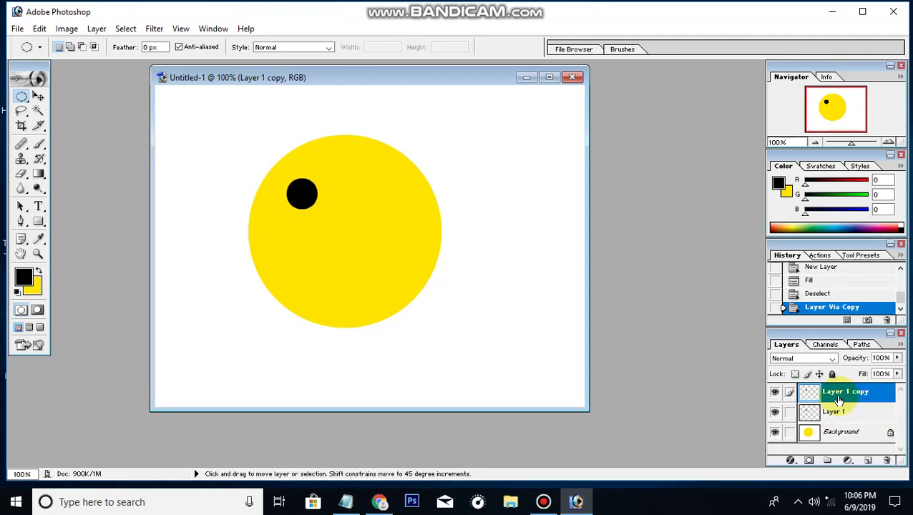
key(ctrl+t)
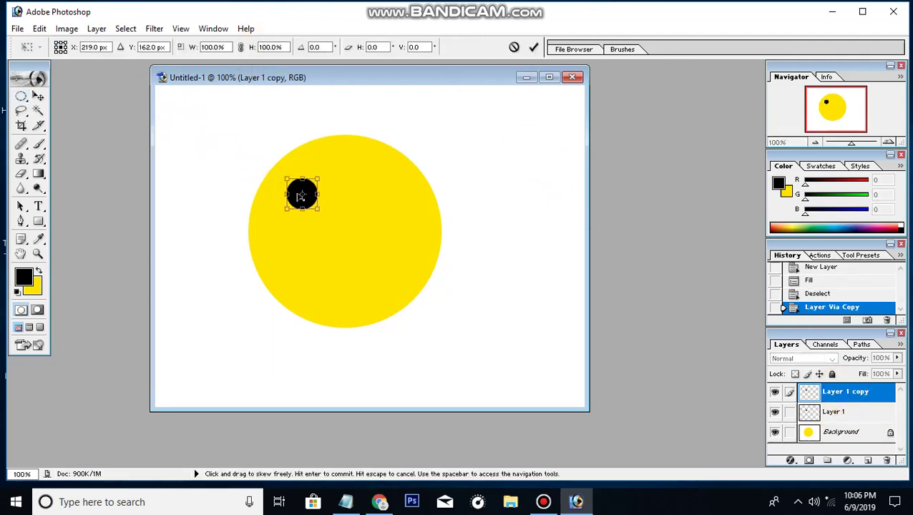
drag(312, 192, 312, 190)
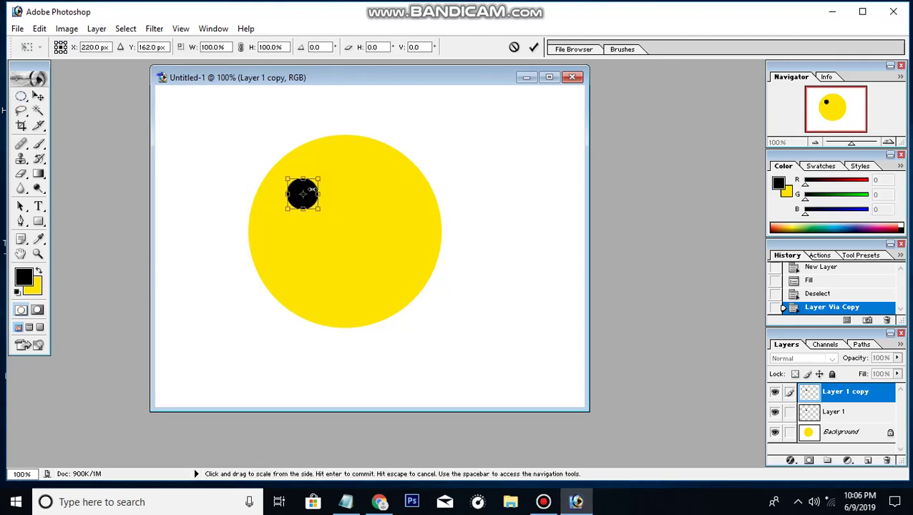
key(shift+Right)
key(shift+Right)
key(shift+Right)
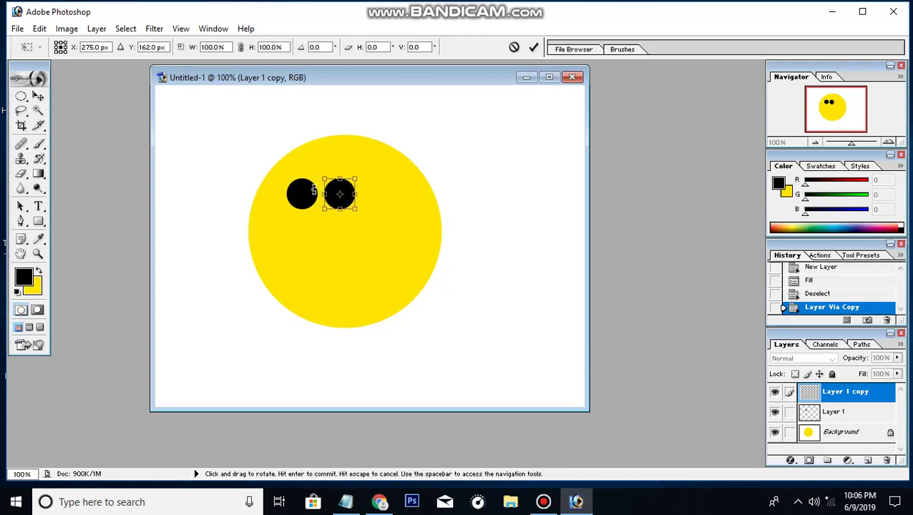
key(Right)
key(Right)
key(Right)
key(Right)
key(Right)
key(Right)
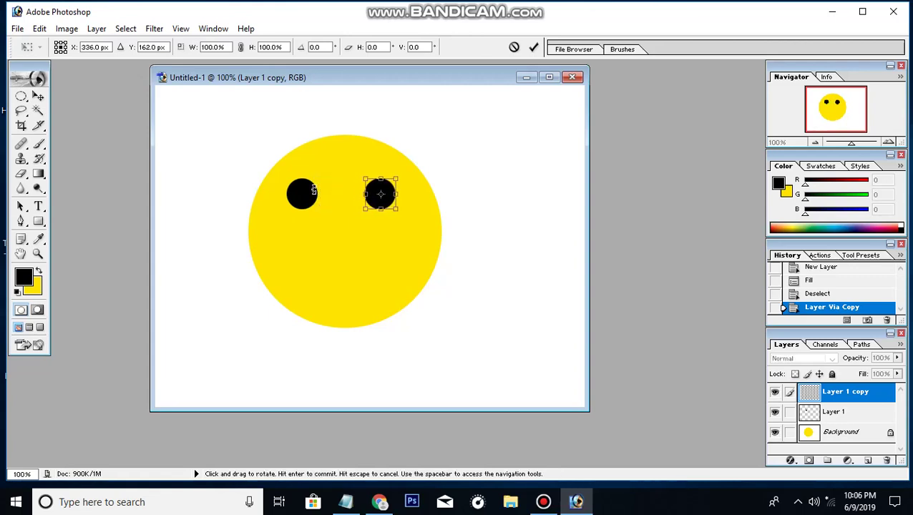
key(Left)
key(Left)
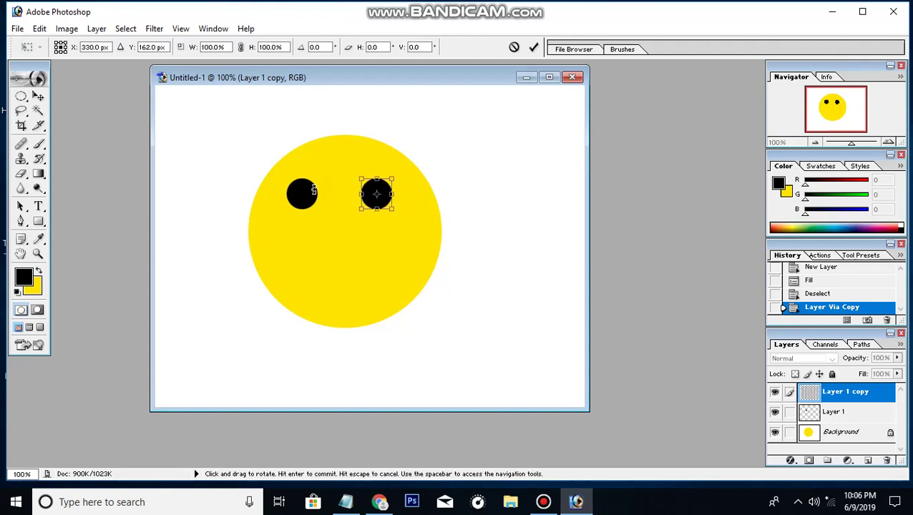
key(m)
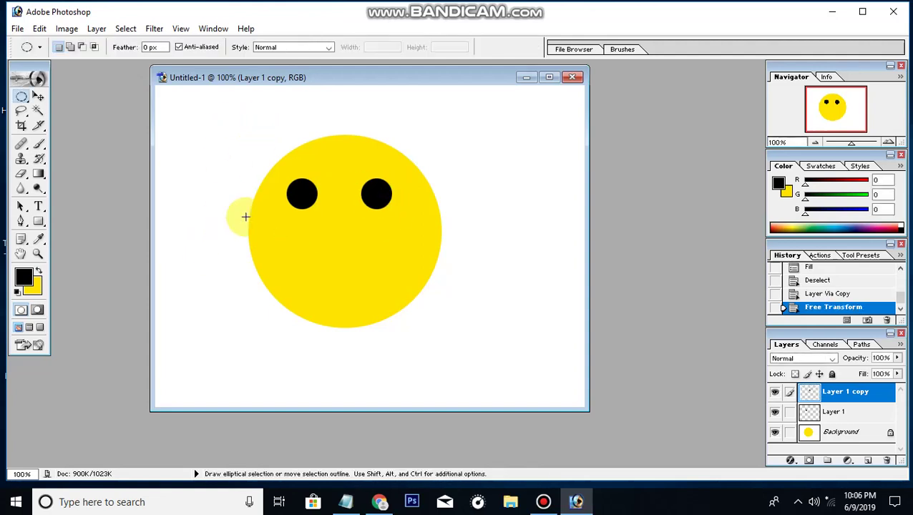
Select a crescent mouth by subtracting one ellipse from a wide lower oval
click(22, 111)
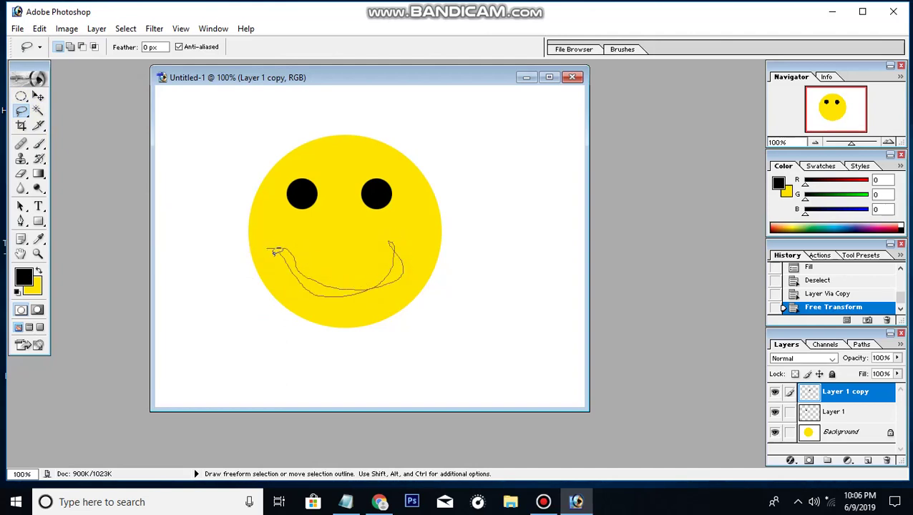
drag(283, 251, 280, 251)
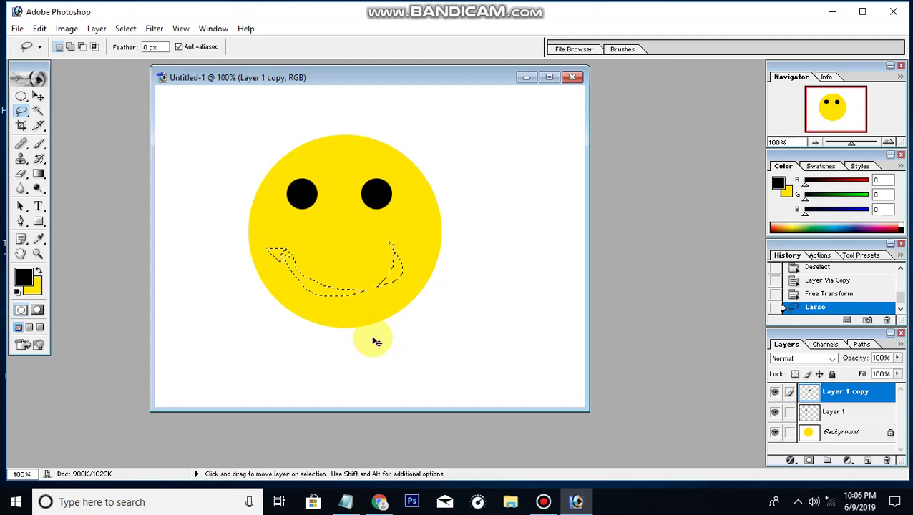
click(375, 338)
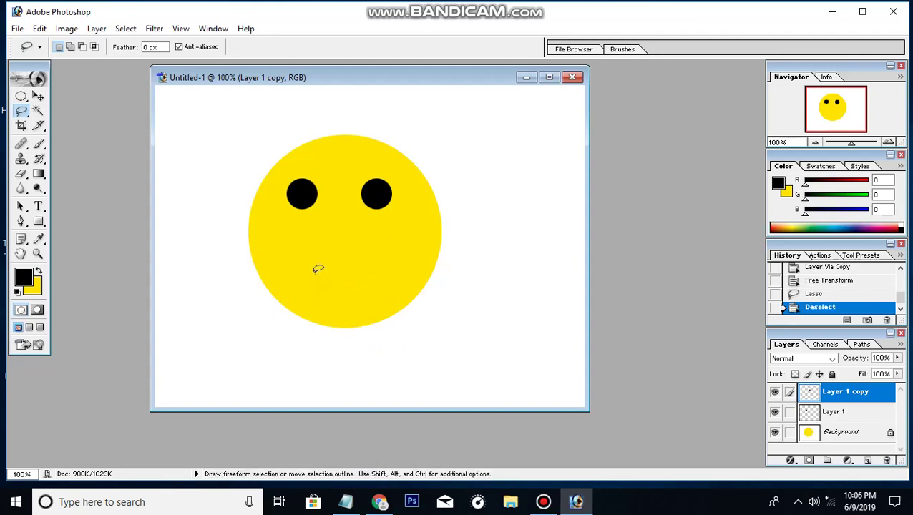
click(22, 100)
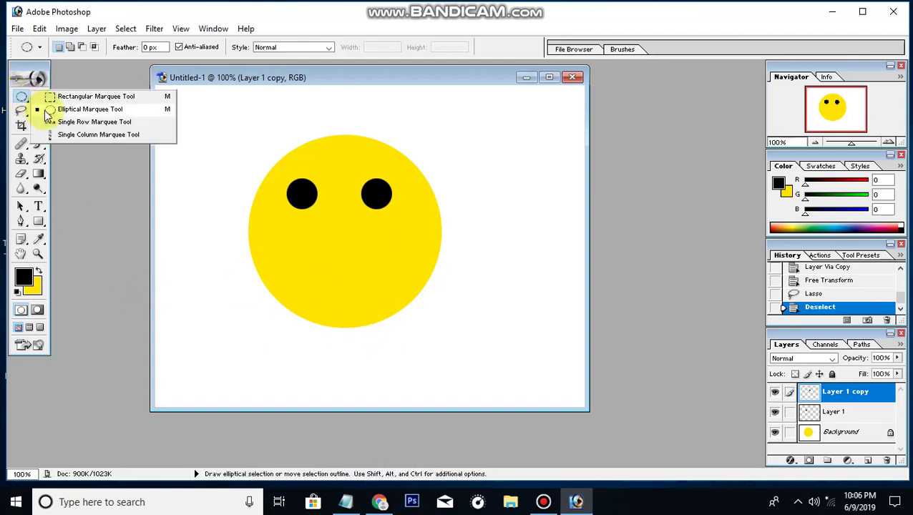
click(50, 109)
drag(294, 248, 398, 297)
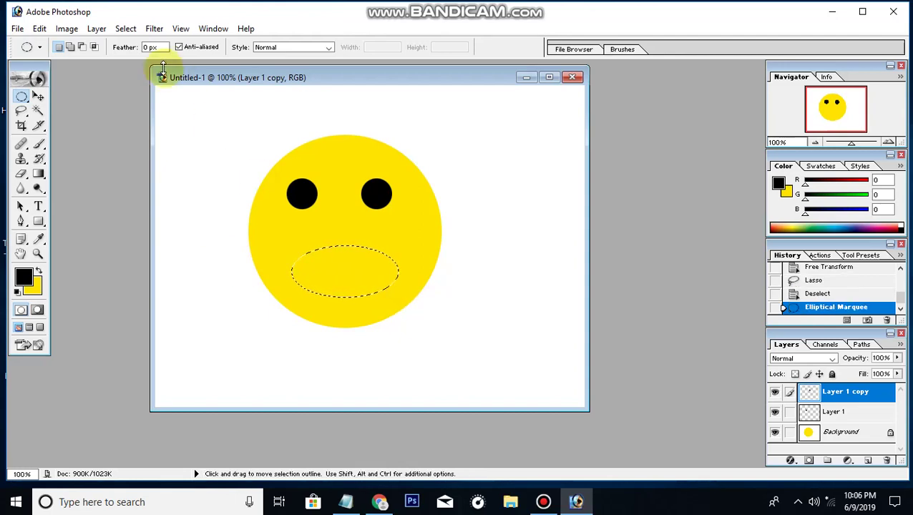
click(82, 46)
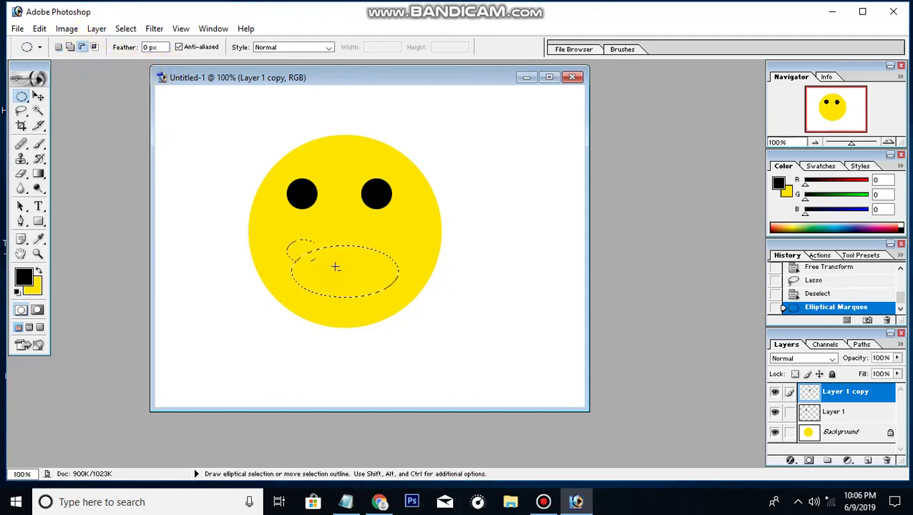
drag(399, 283, 399, 283)
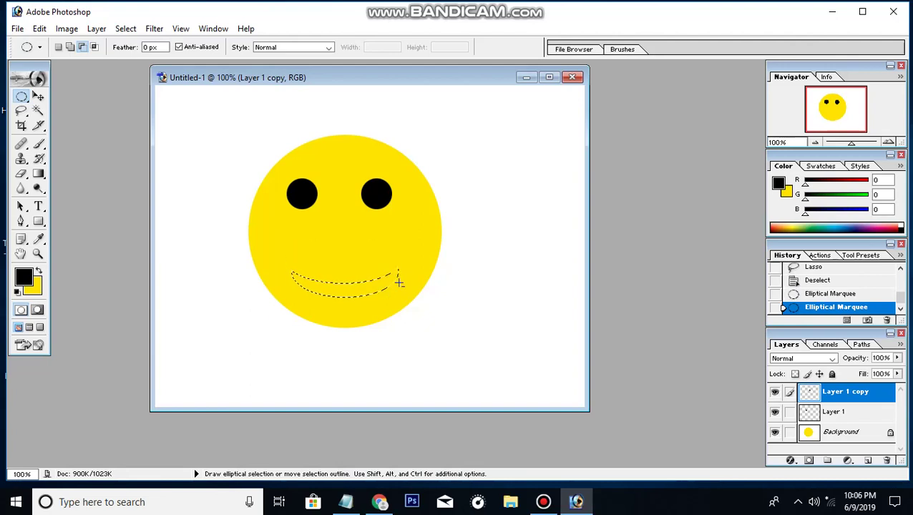
Fill the crescent selection with pure red and deselect
click(24, 276)
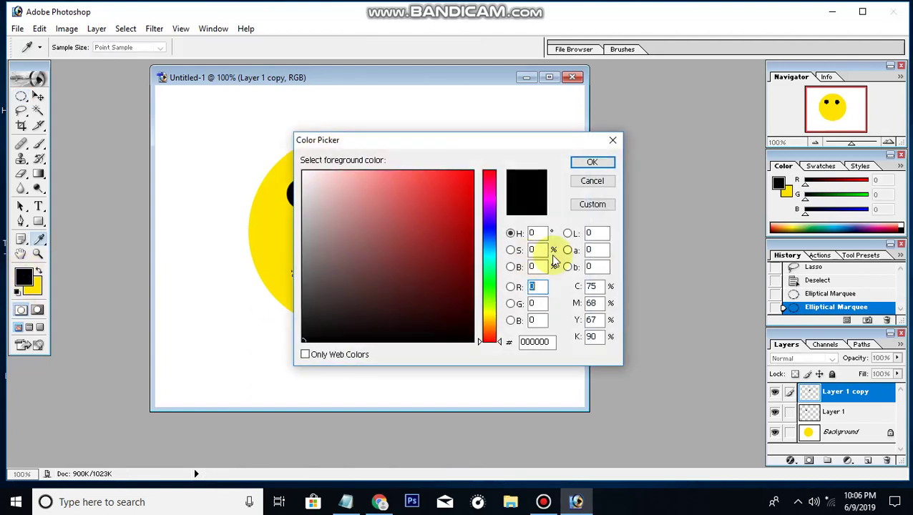
drag(438, 224, 487, 168)
click(582, 163)
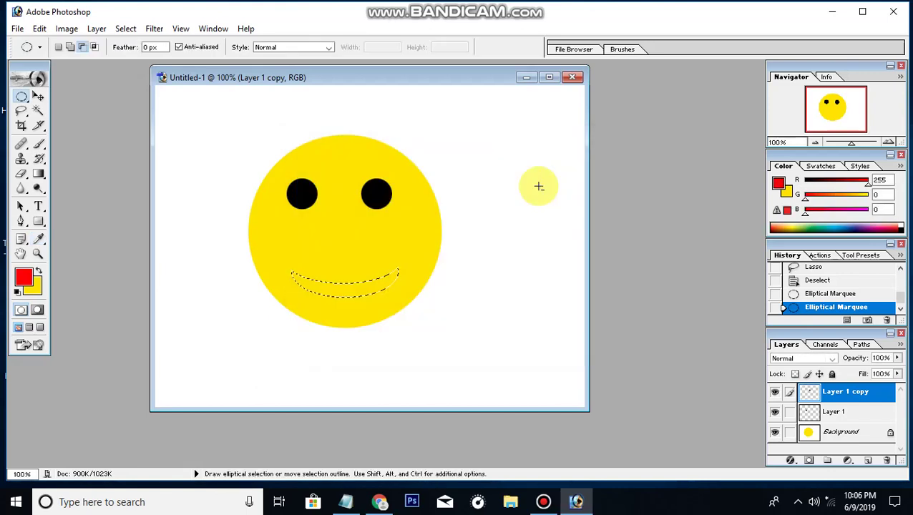
key(alt+BackSpace)
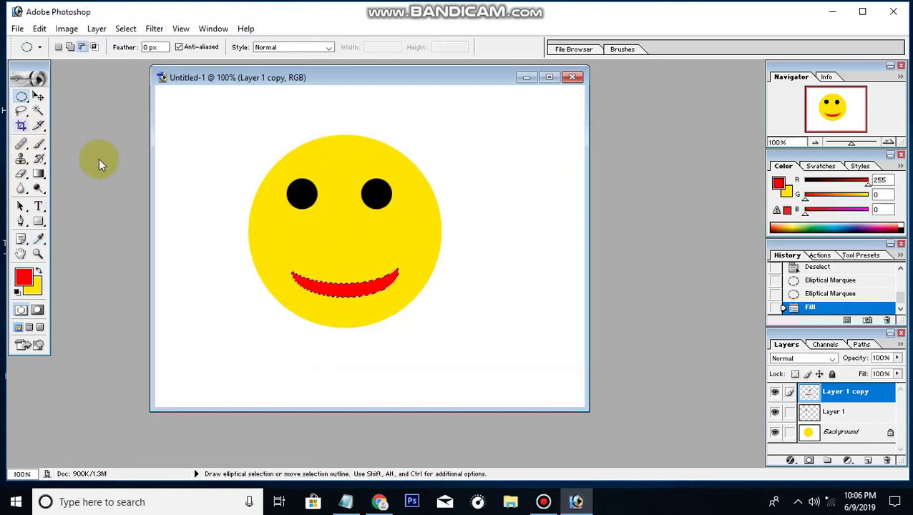
key(ctrl+d)
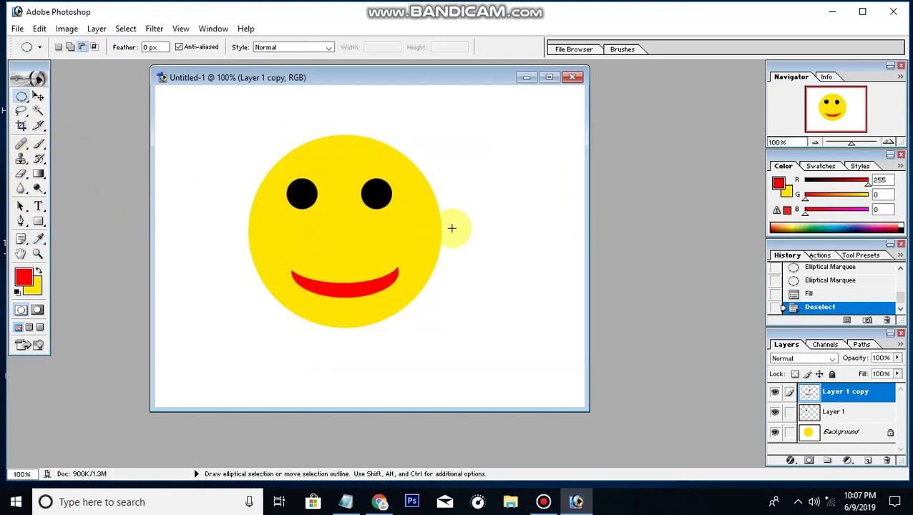
Save the image as 'Untitled-1 copy.jpg' in Pictures at Maximum JPEG quality 12
click(17, 29)
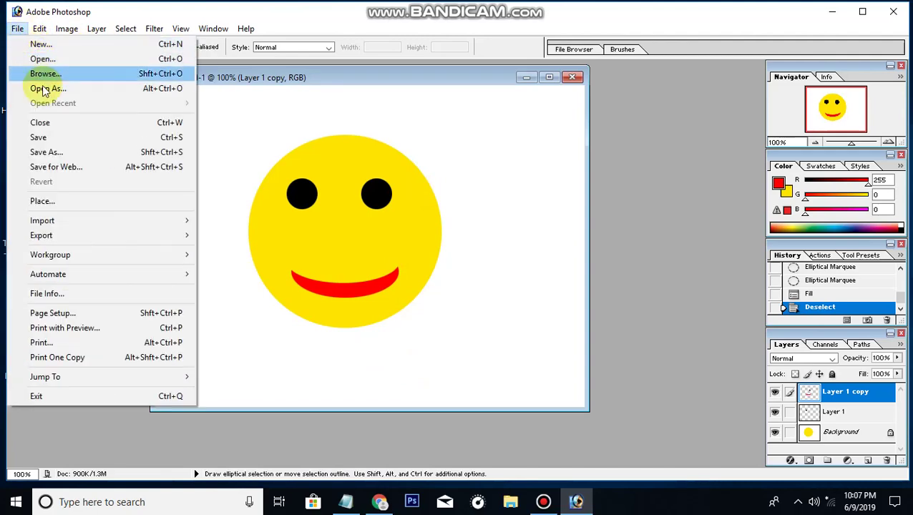
click(54, 152)
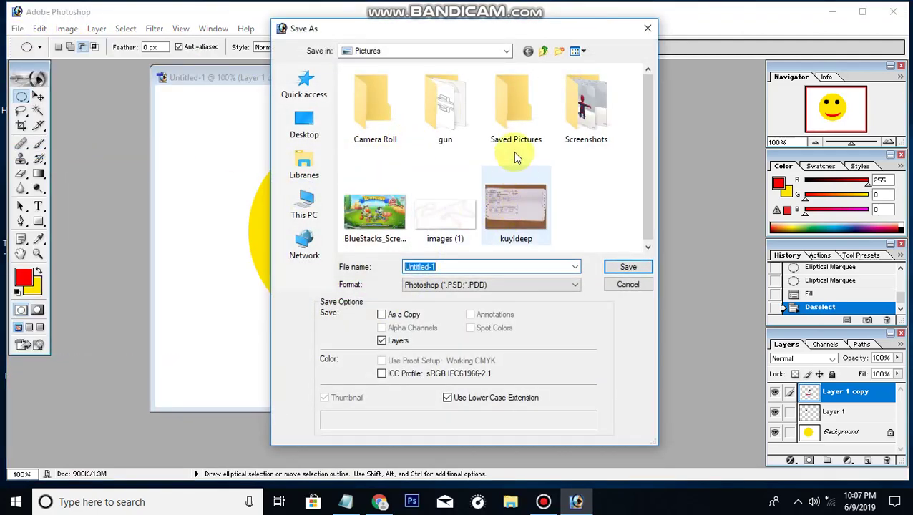
click(494, 285)
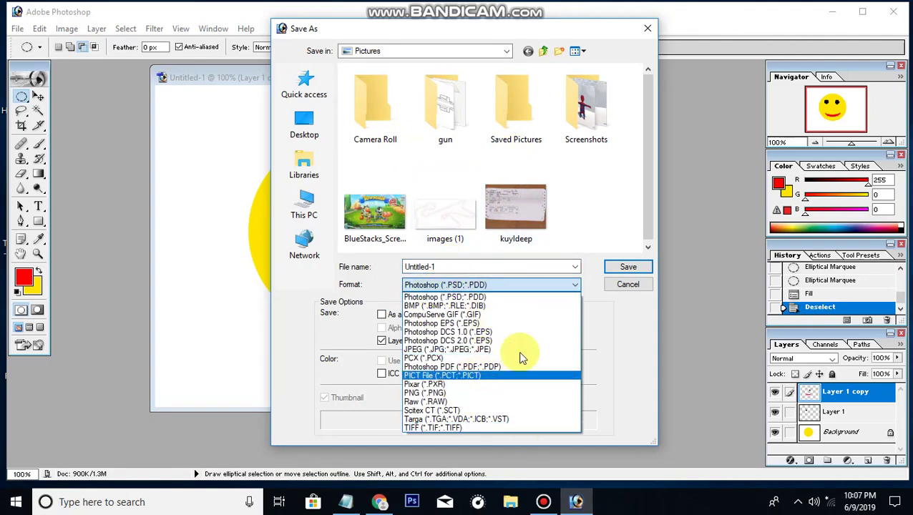
click(480, 349)
click(628, 267)
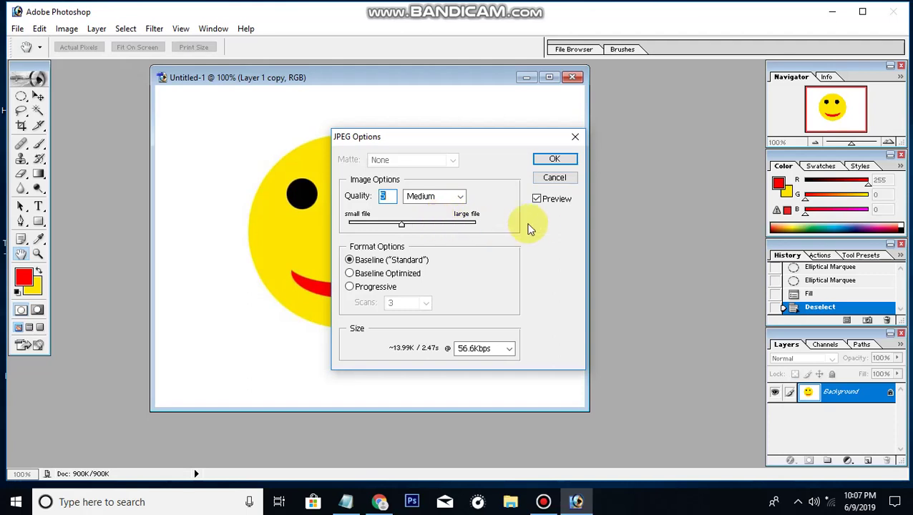
drag(403, 223, 475, 223)
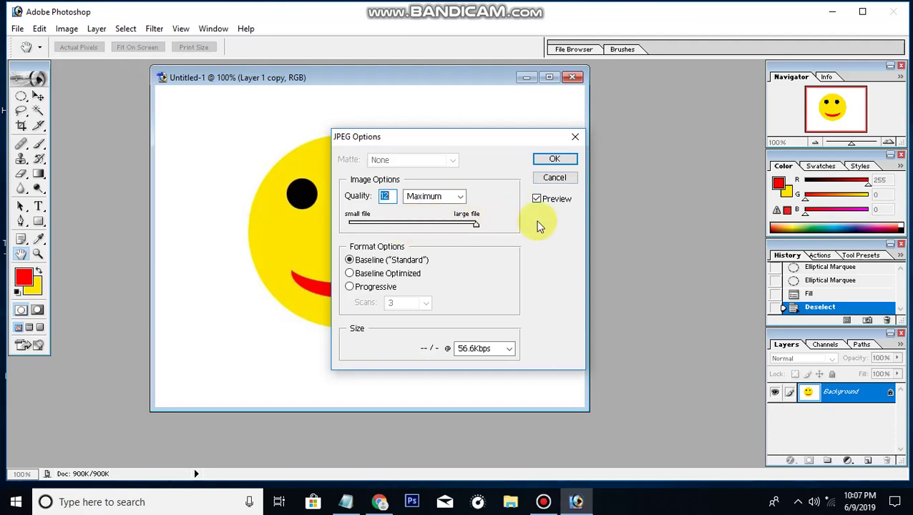
click(554, 159)
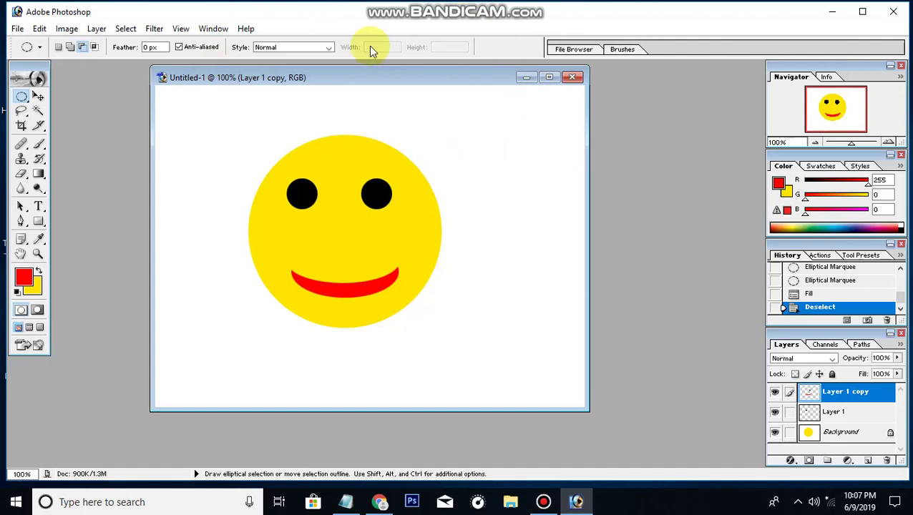
Close Untitled-1 without saving, quit Photoshop, and refresh the desktop
click(572, 77)
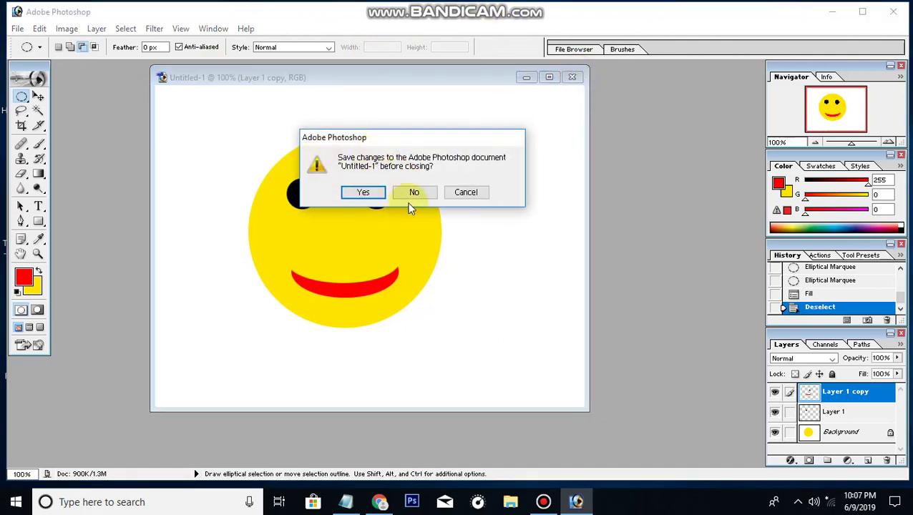
click(414, 192)
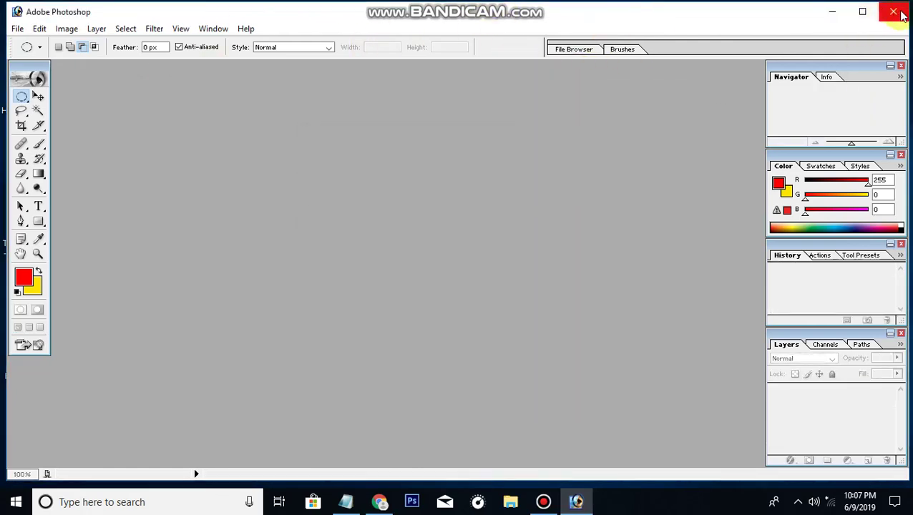
click(893, 11)
right_click(642, 20)
click(687, 65)
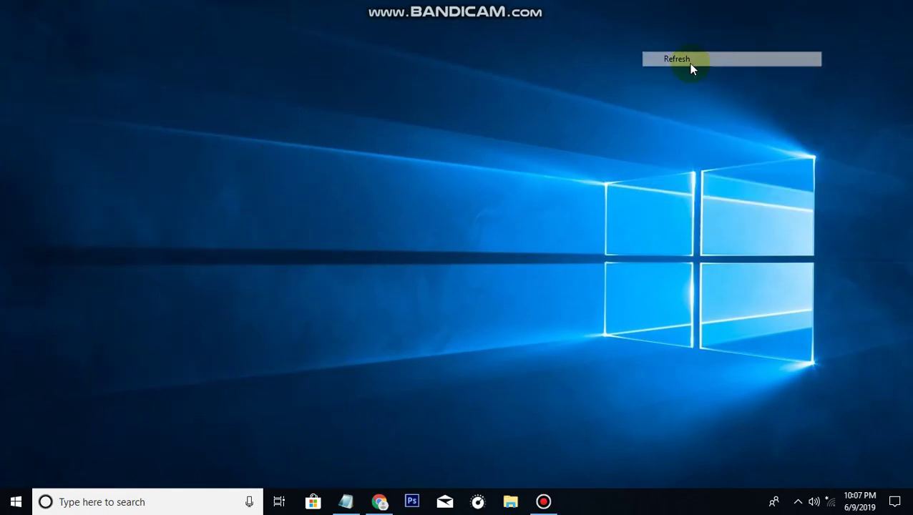